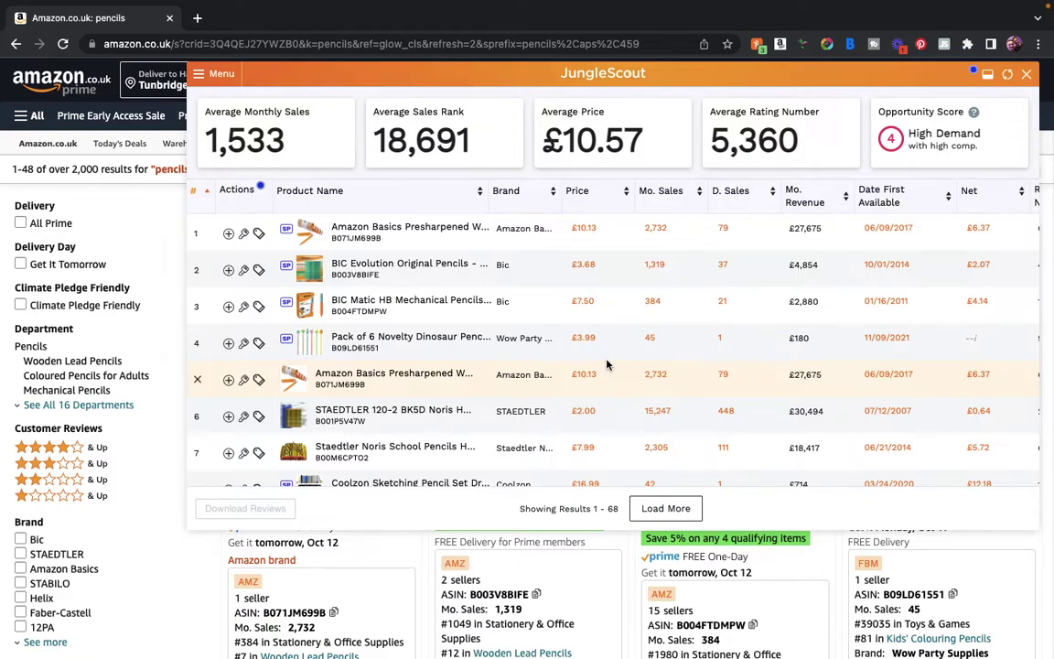
Step: Examine the monthly sales, daily sales, monthly revenue, date first available and net columns for the pencil products
scroll(606, 364, down, 1)
scroll(606, 364, up, 1)
scroll(606, 364, down, 1)
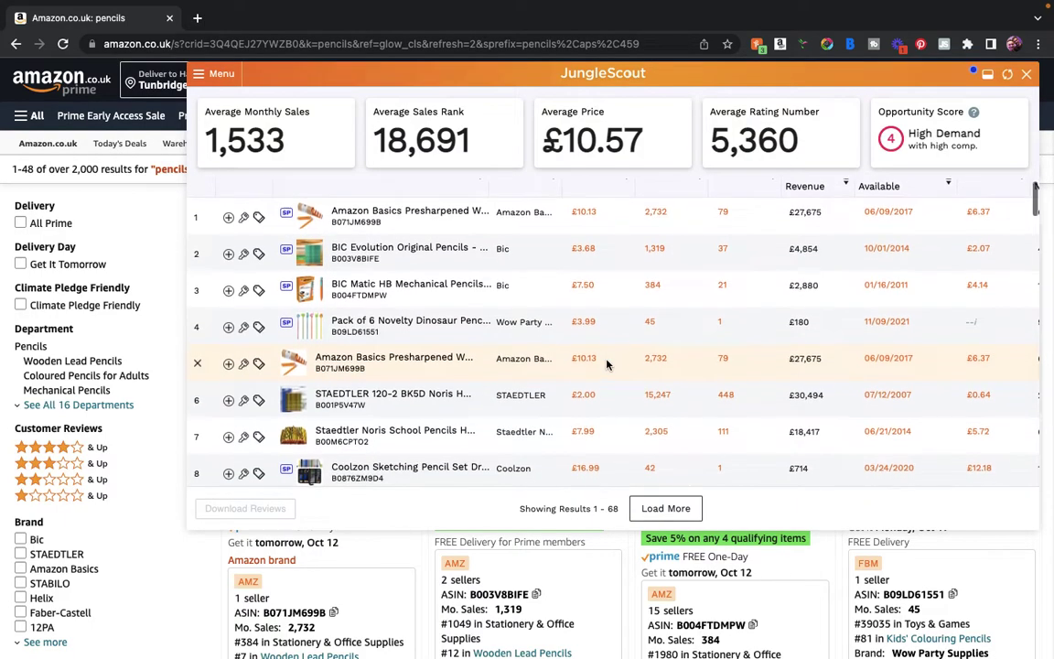
scroll(549, 343, up, 1)
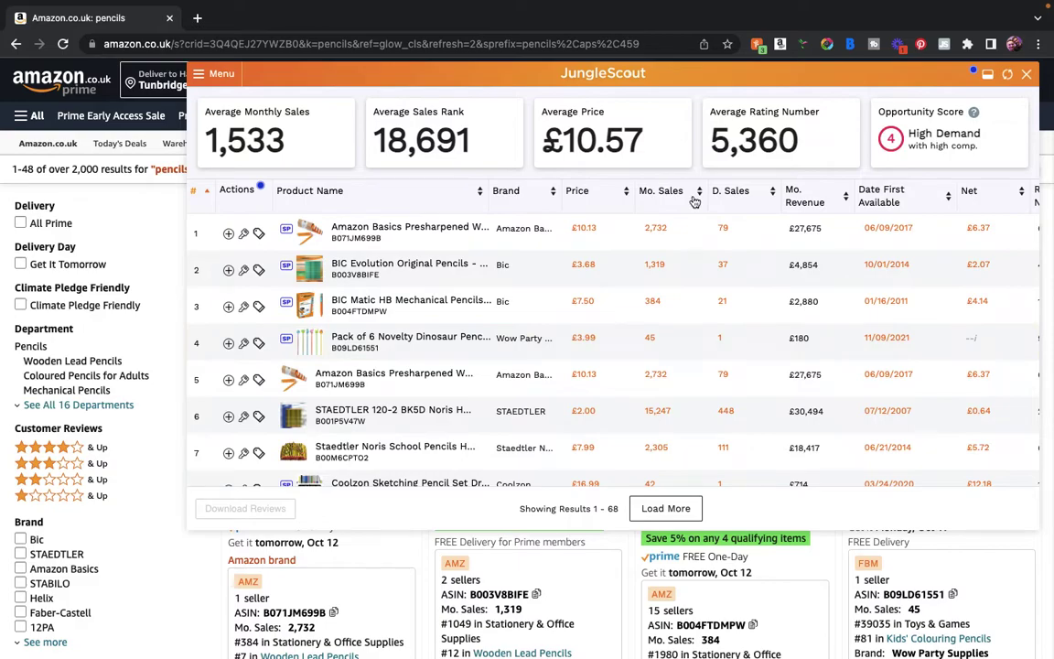
mouse_move(679, 198)
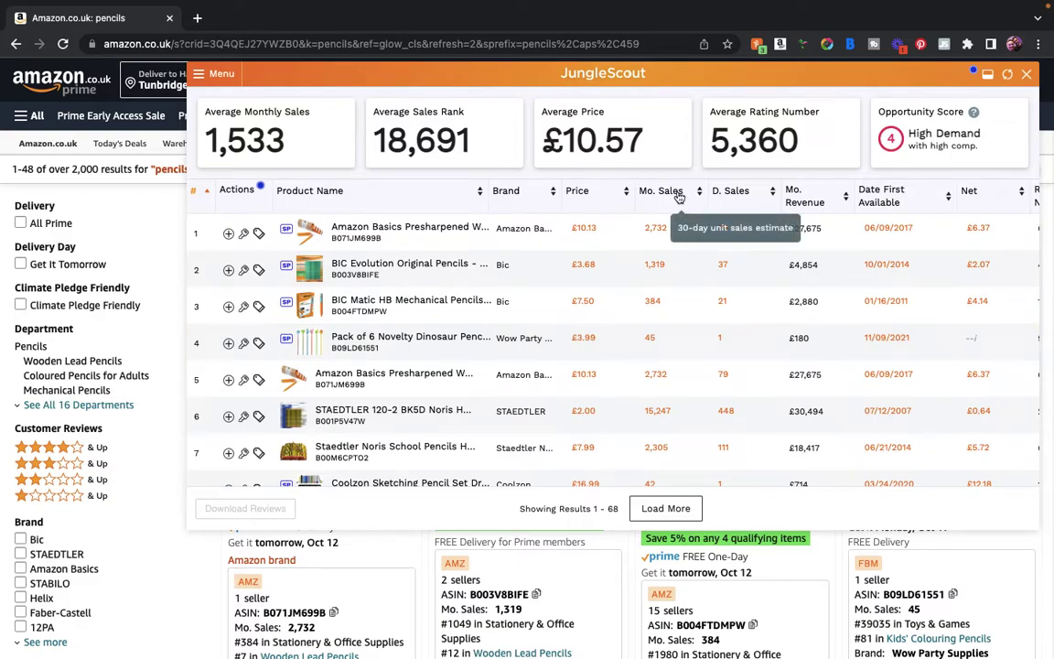
mouse_move(734, 196)
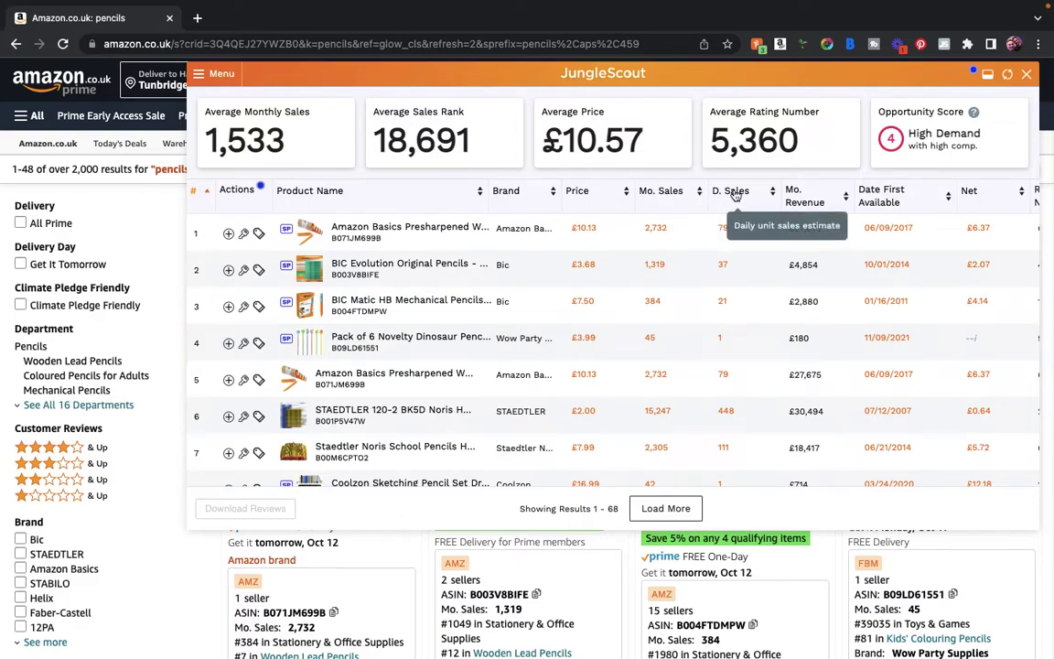
scroll(735, 196, right, 3)
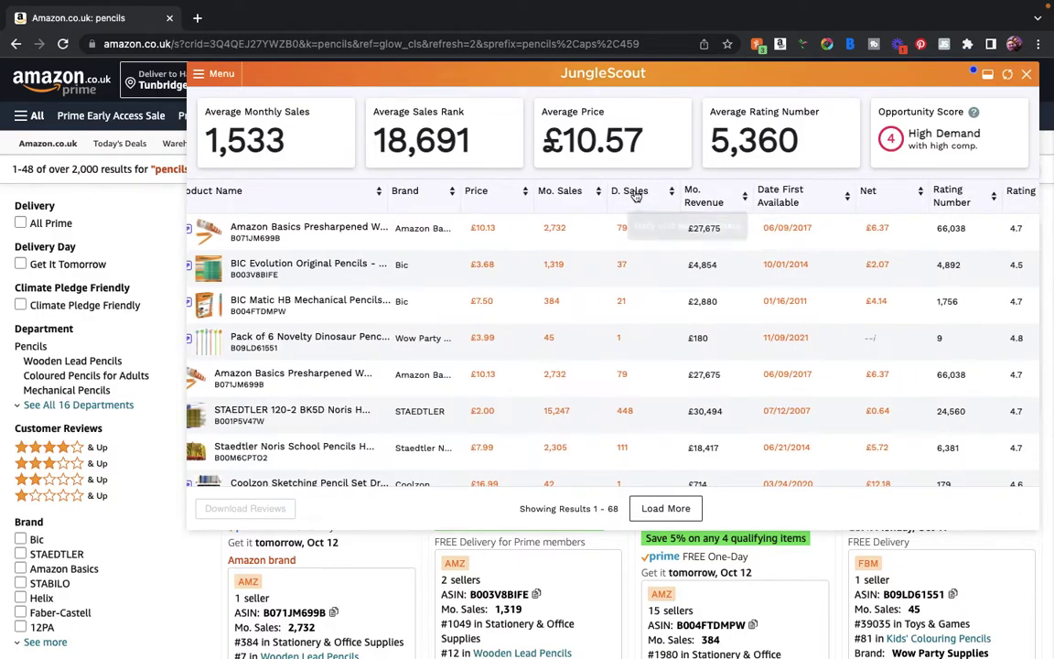
mouse_move(634, 196)
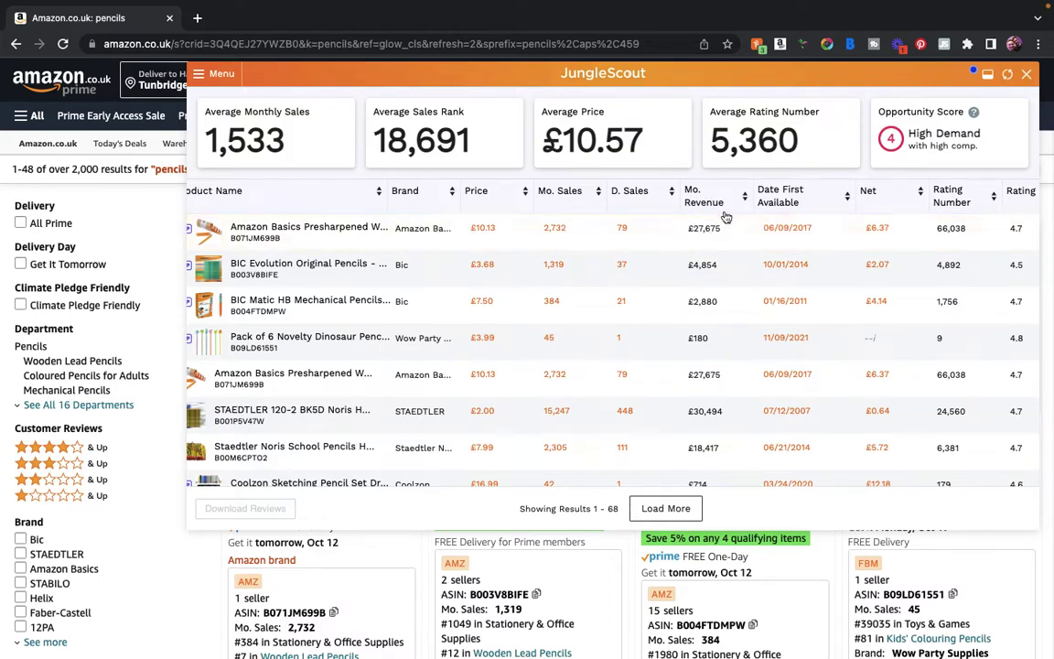
scroll(769, 209, right, 3)
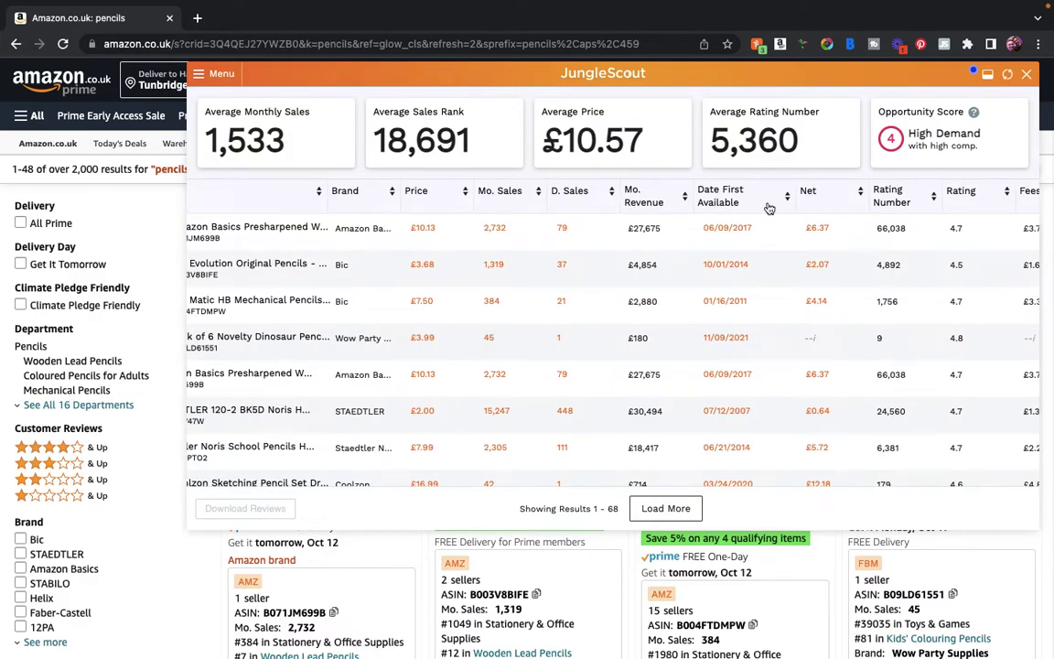
scroll(769, 209, right, 4)
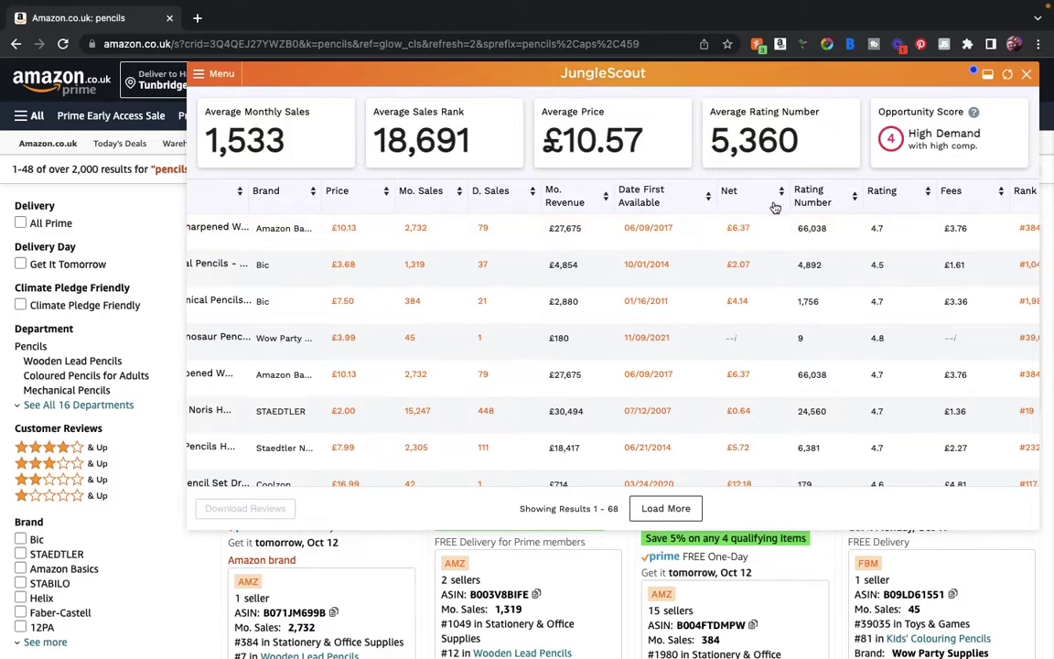
Step: Examine the rating number, rating, fees and rank columns across the listed pencil products
scroll(775, 209, right, 4)
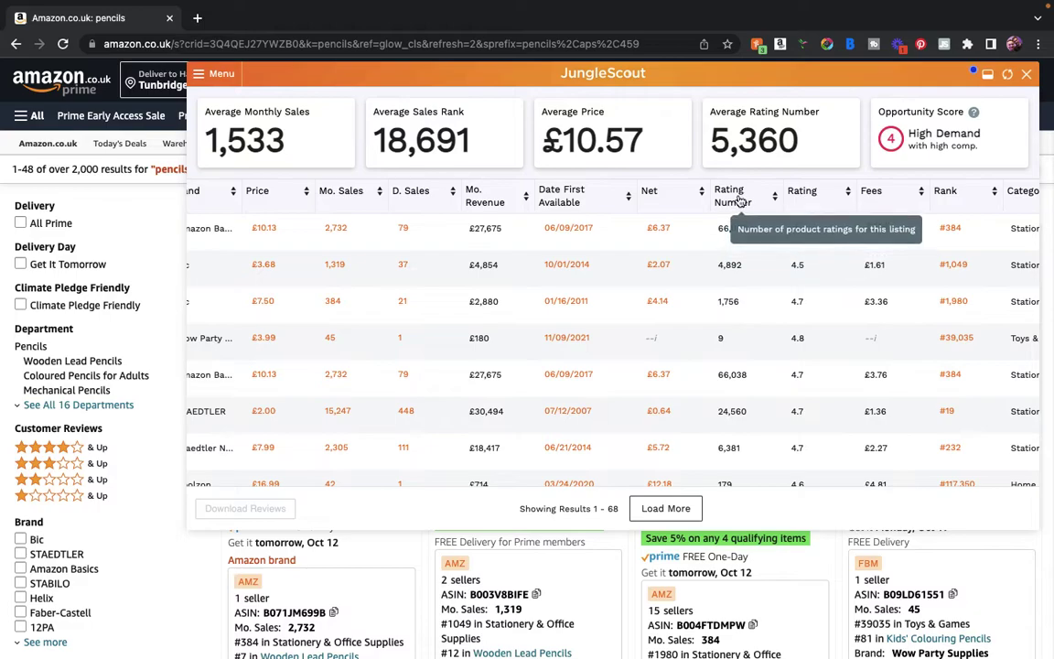
scroll(731, 361, down, 3)
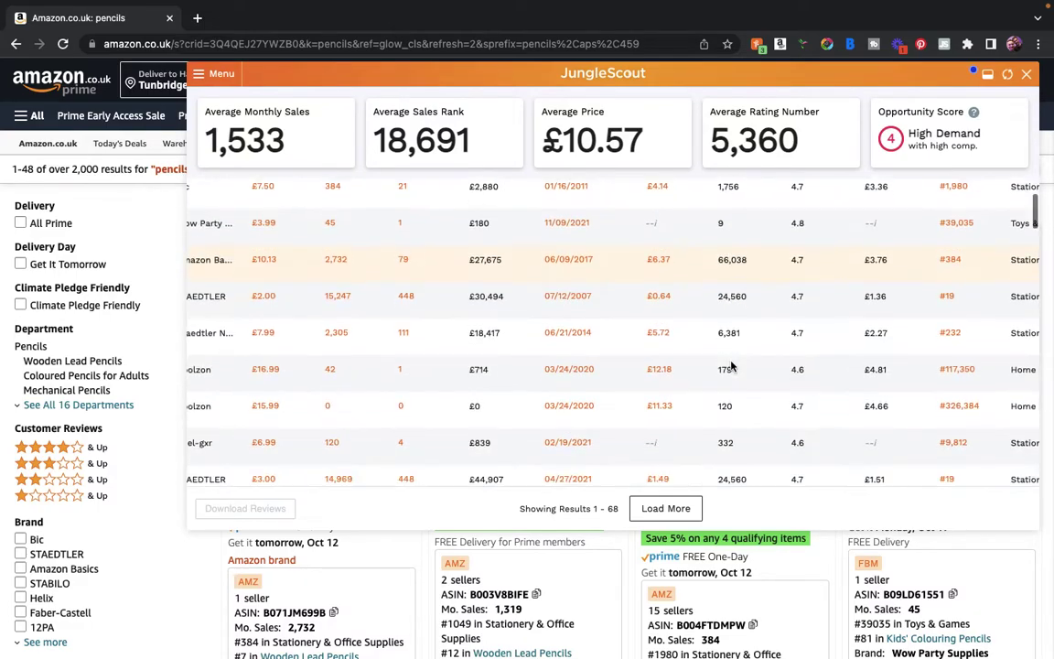
scroll(729, 361, down, 2)
scroll(729, 359, up, 5)
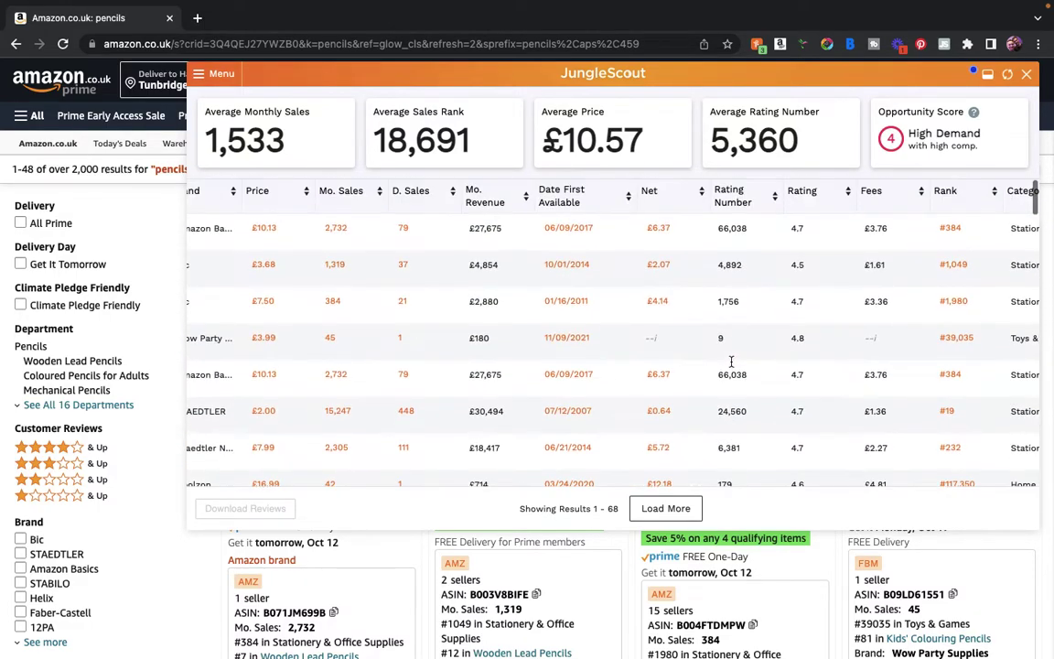
scroll(811, 197, right, 2)
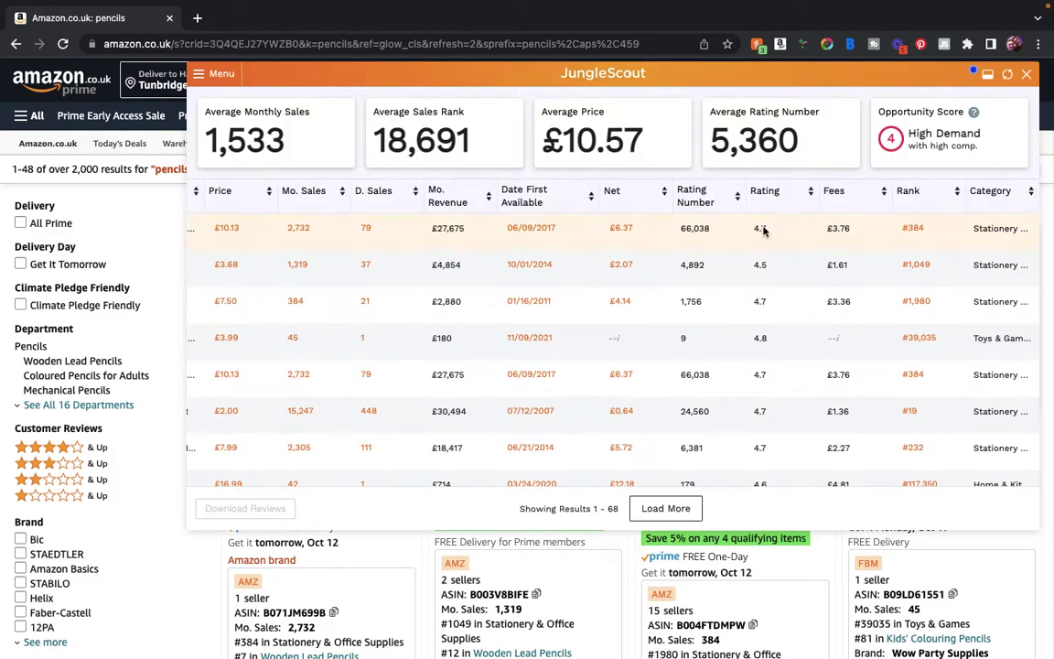
scroll(762, 383, down, 7)
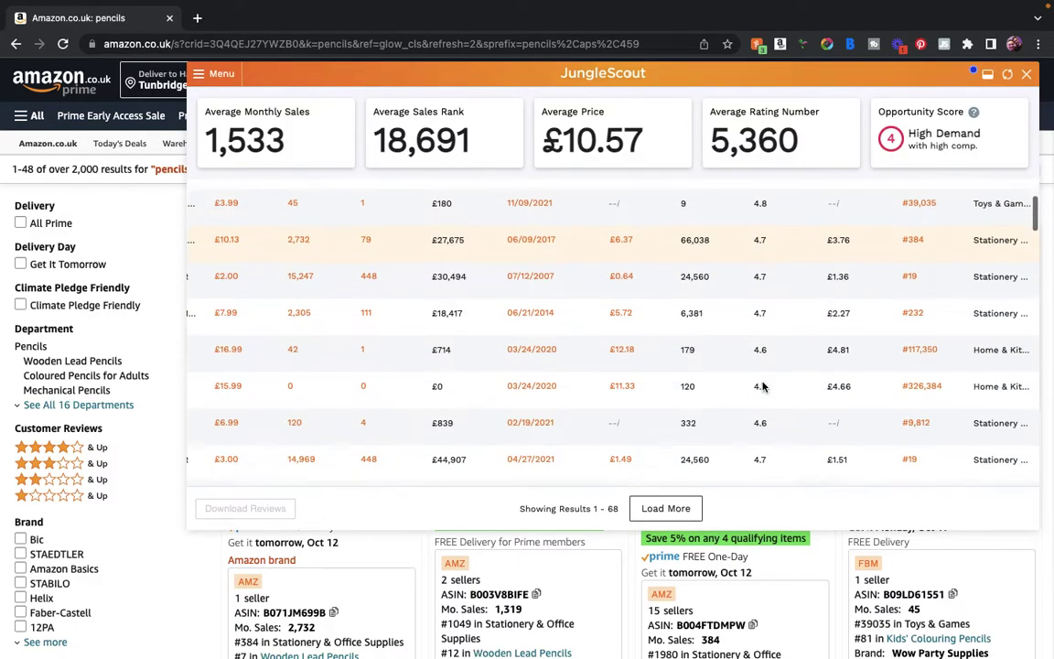
scroll(762, 383, up, 7)
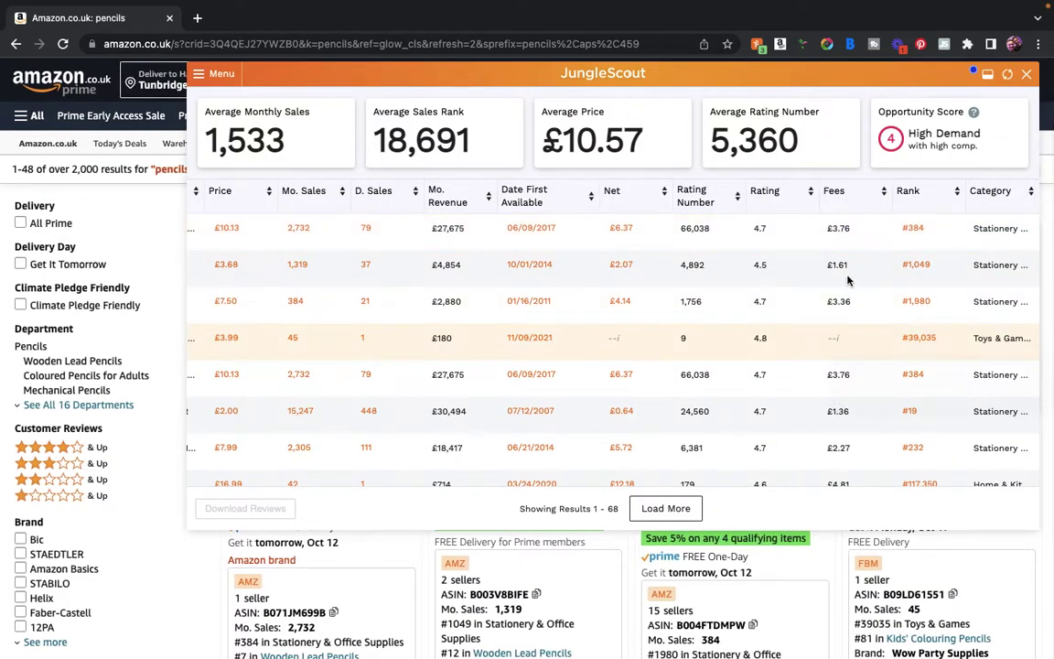
mouse_move(829, 349)
scroll(830, 350, down, 2)
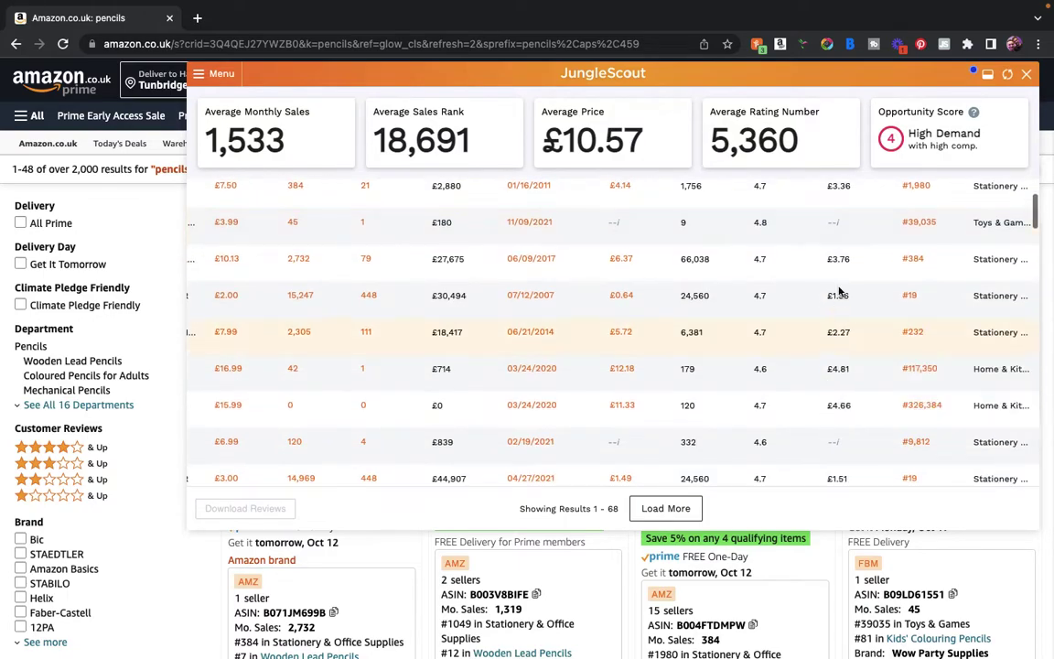
scroll(840, 288, up, 2)
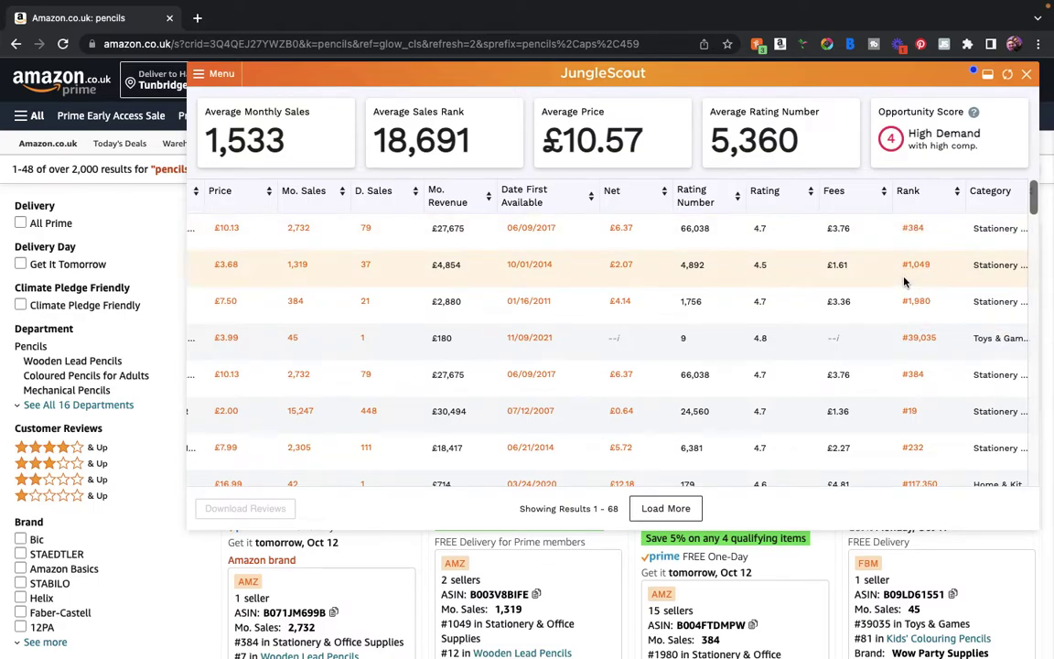
scroll(904, 281, down, 1)
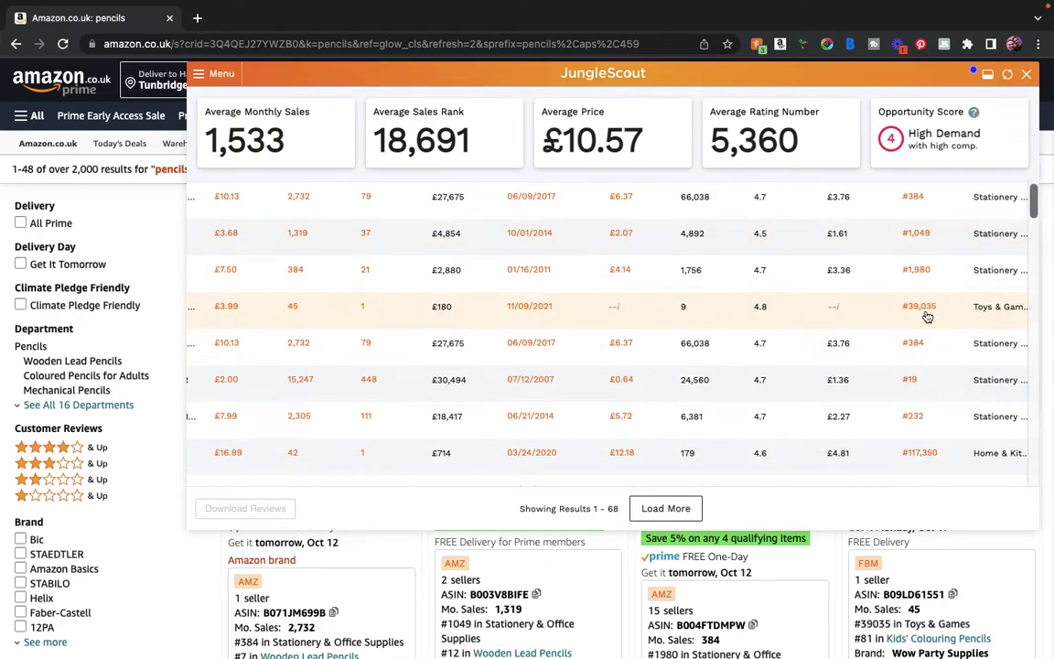
scroll(926, 316, left, 1)
scroll(927, 316, left, 5)
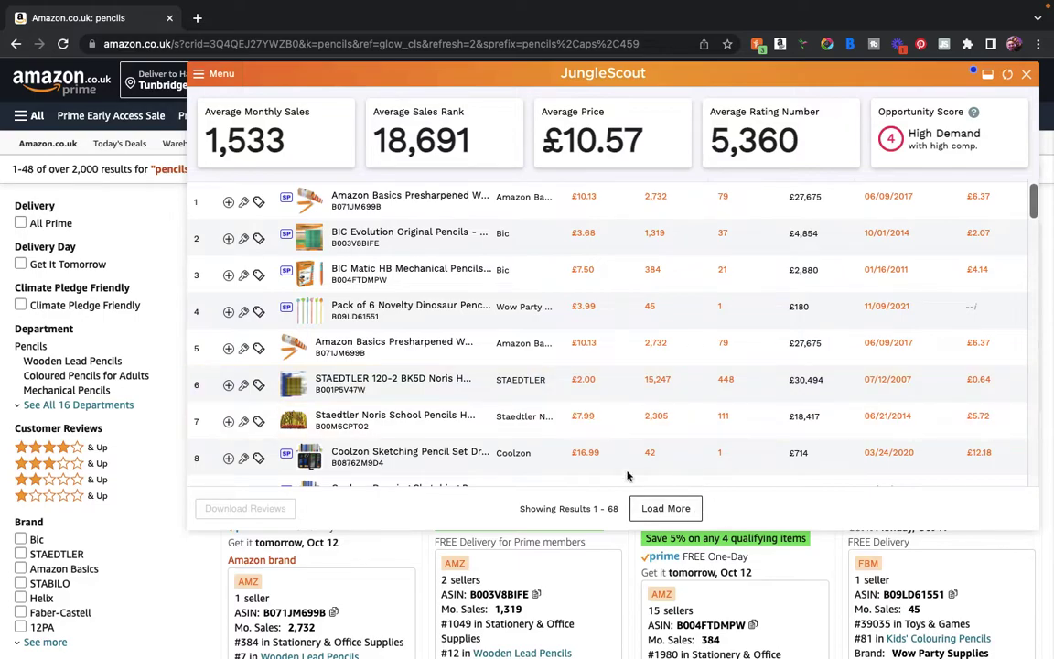
Step: Try hiding the sponsored products through the view customization settings
click(209, 75)
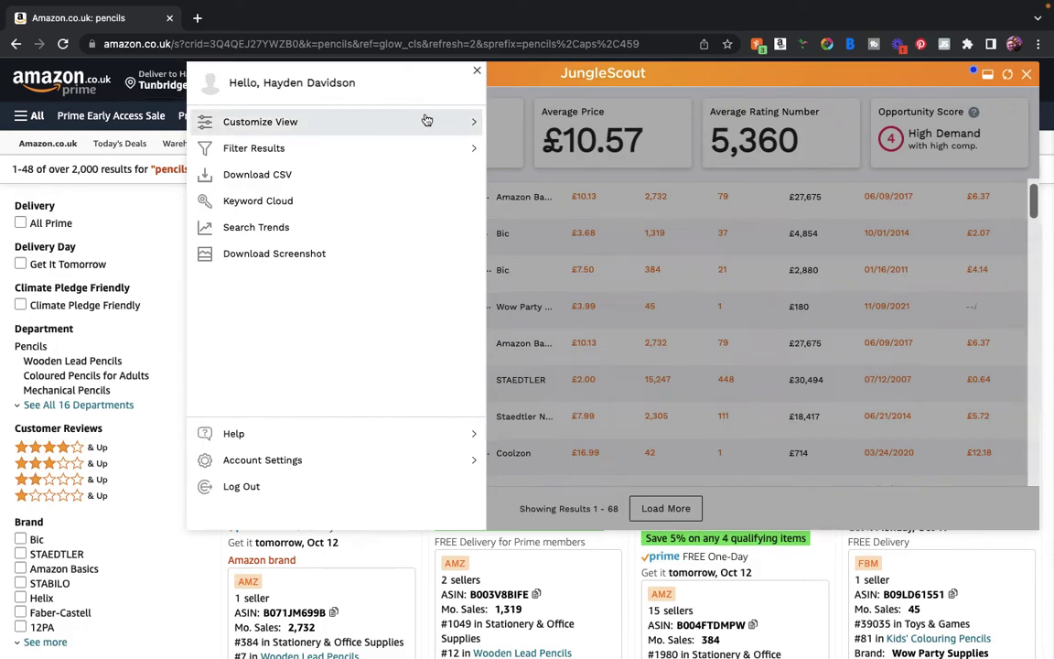
click(473, 127)
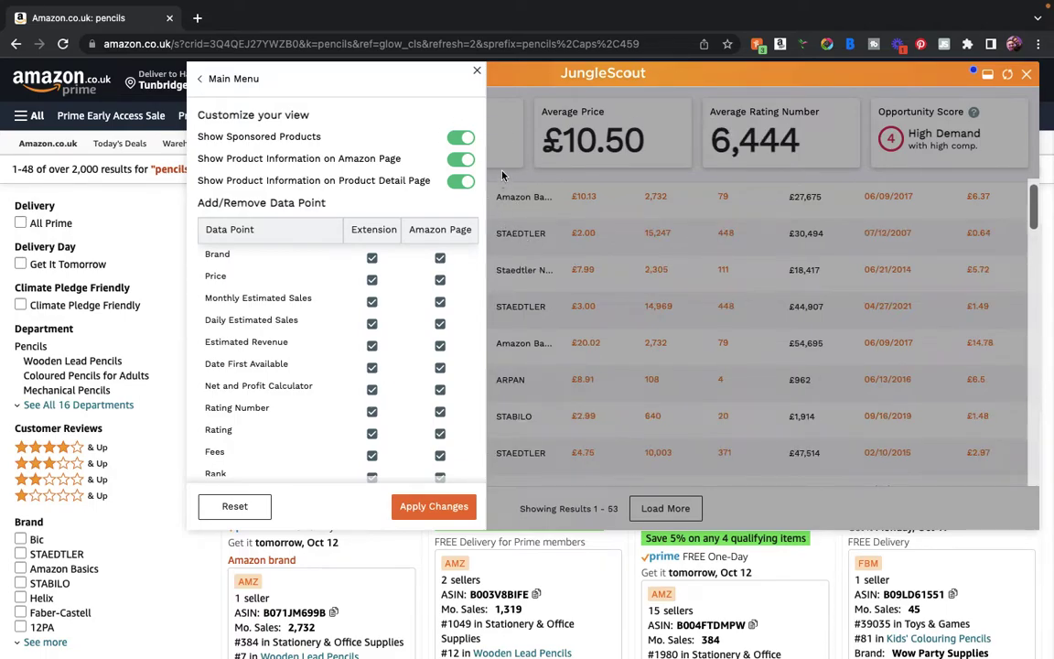
click(460, 138)
click(460, 138)
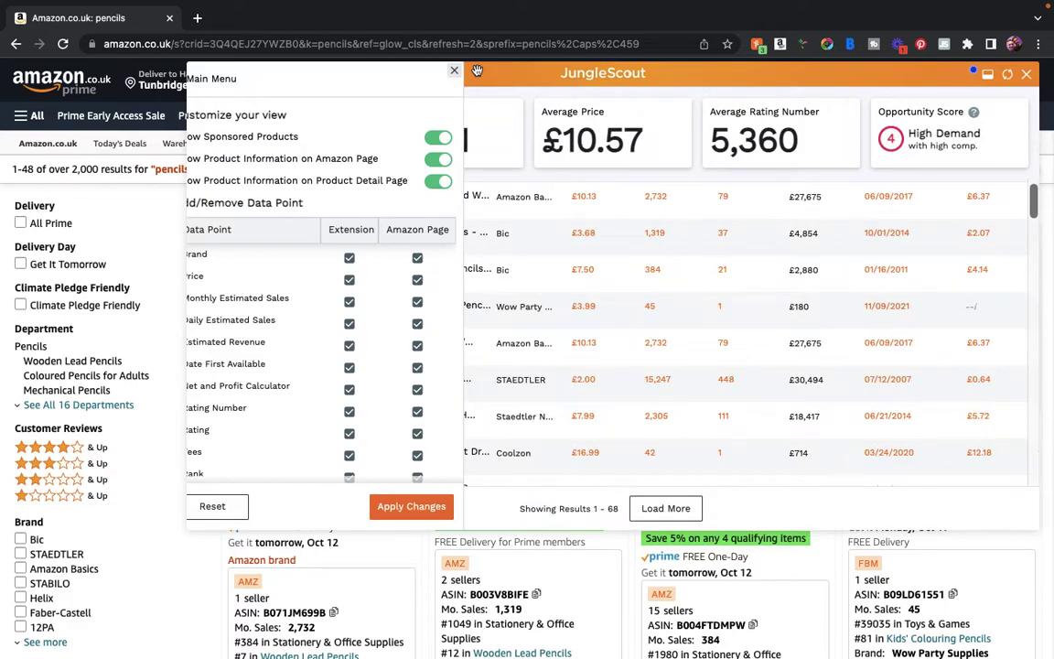
click(477, 74)
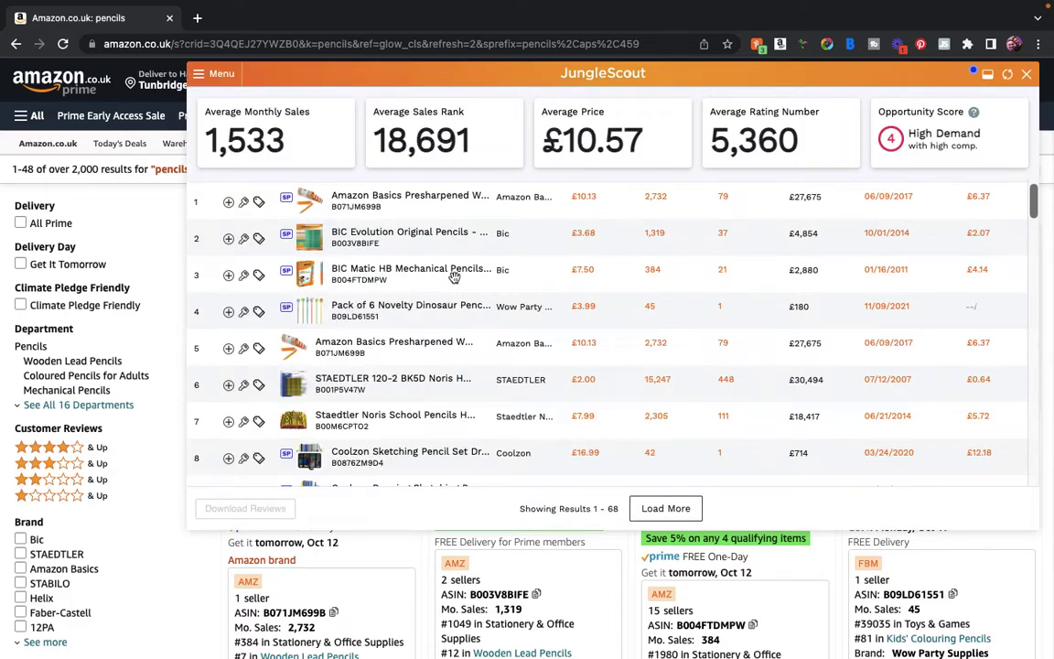
Step: Turn off Show Sponsored Products in the view customization settings and apply the change
scroll(454, 277, down, 1)
scroll(366, 265, up, 2)
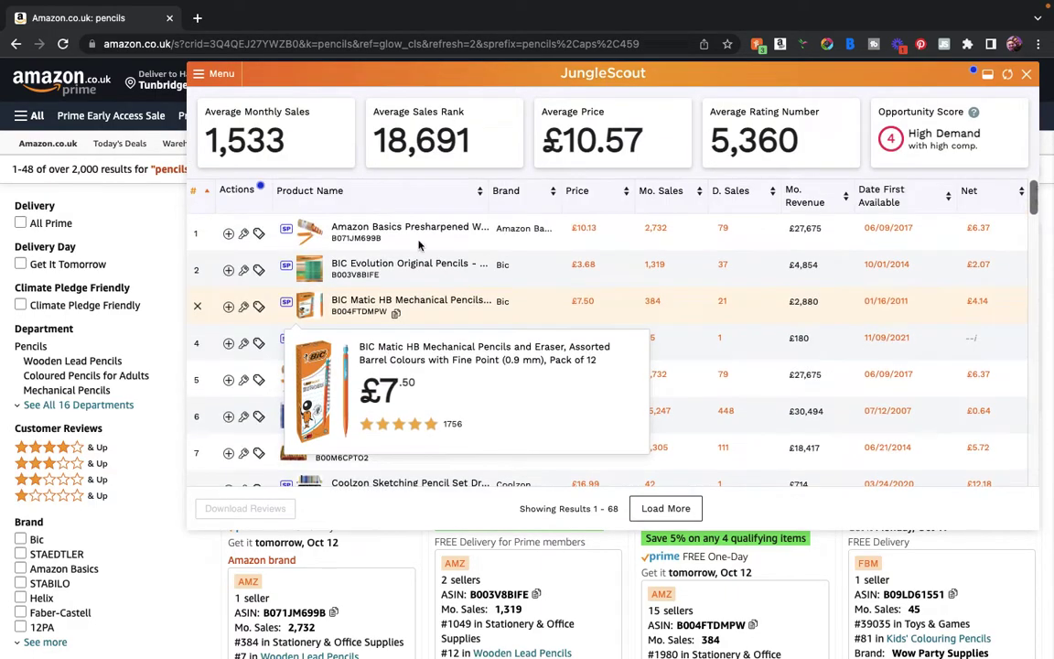
click(206, 77)
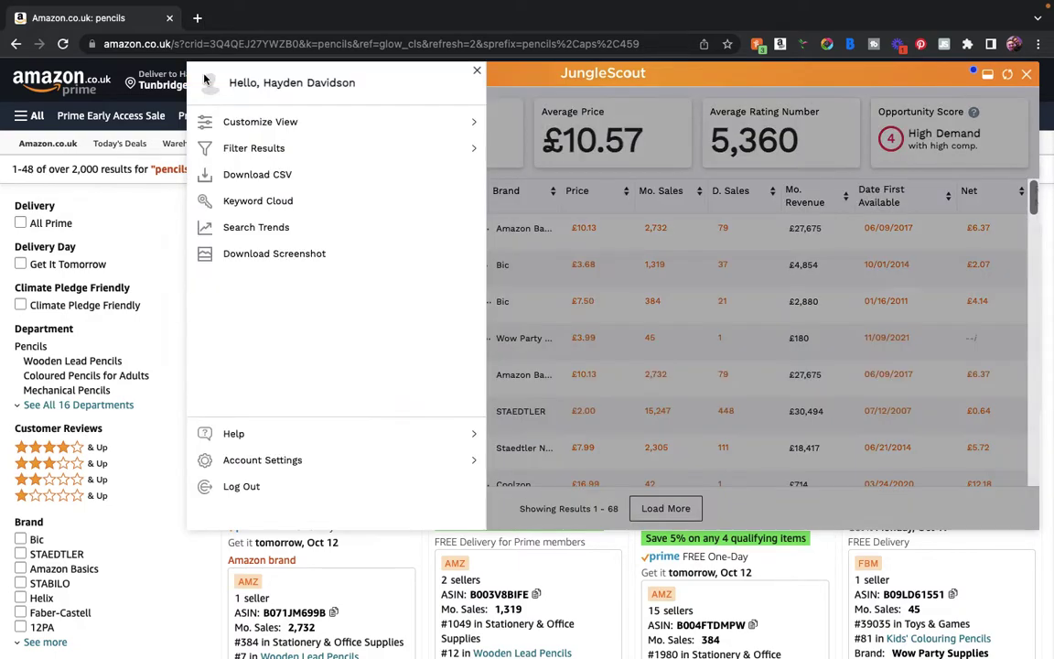
click(421, 125)
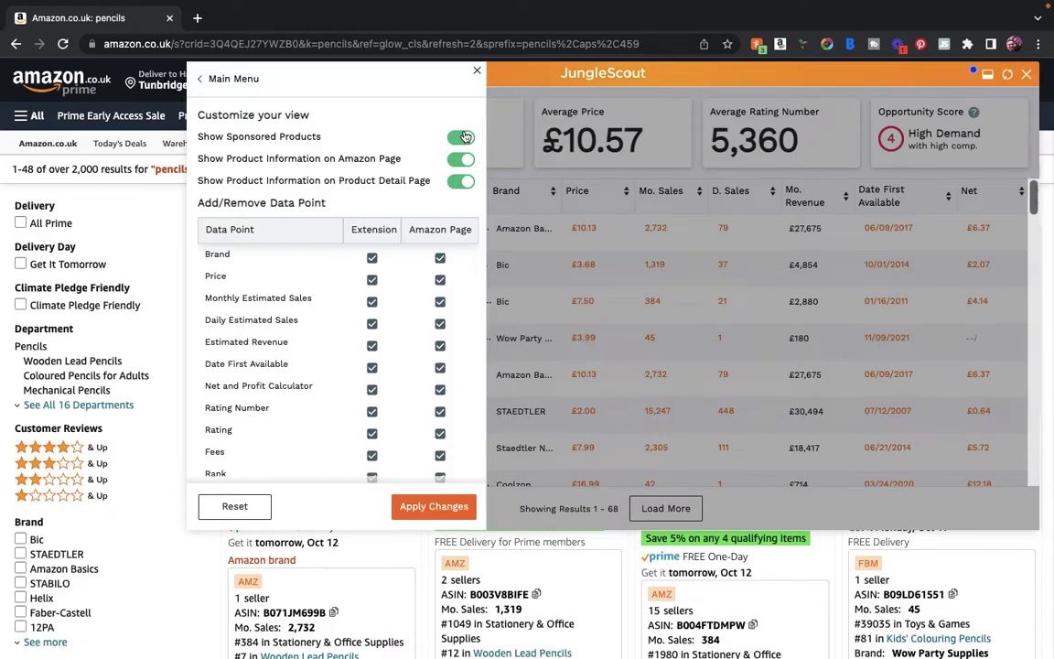
click(462, 136)
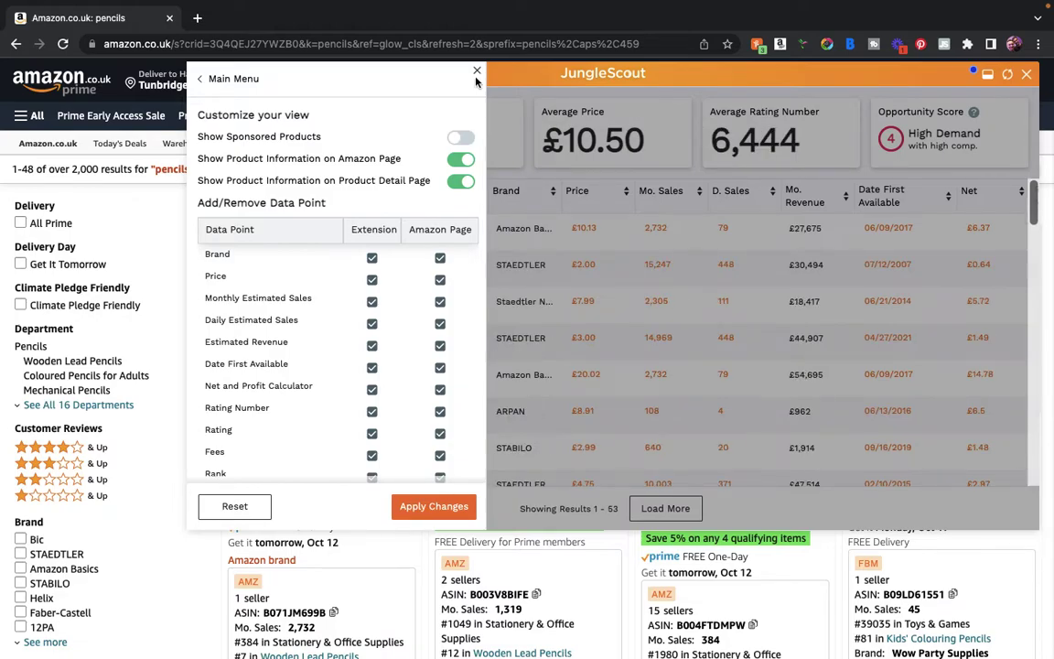
click(437, 512)
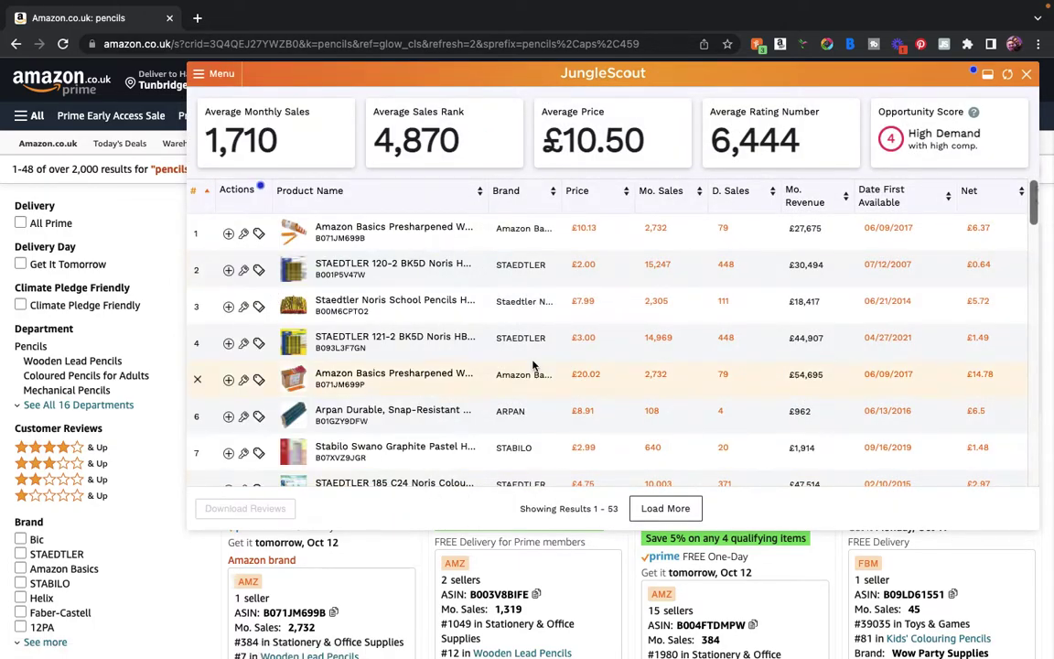
Step: Look through the list of non-sponsored pencil products
scroll(533, 365, down, 2)
scroll(533, 365, up, 2)
scroll(534, 365, down, 3)
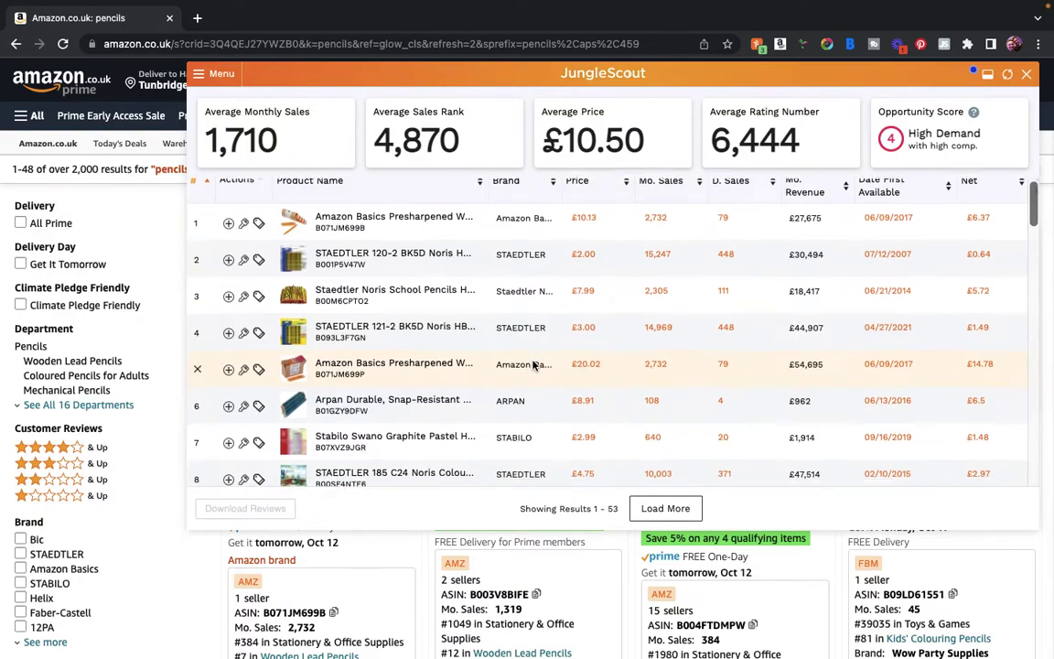
scroll(533, 365, down, 2)
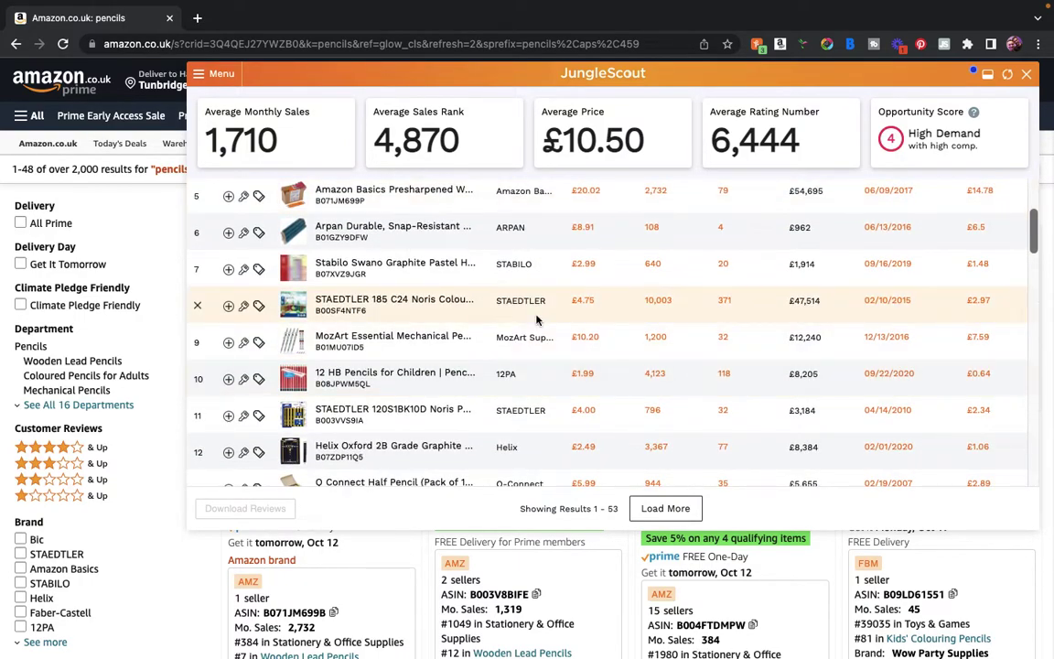
scroll(537, 319, down, 2)
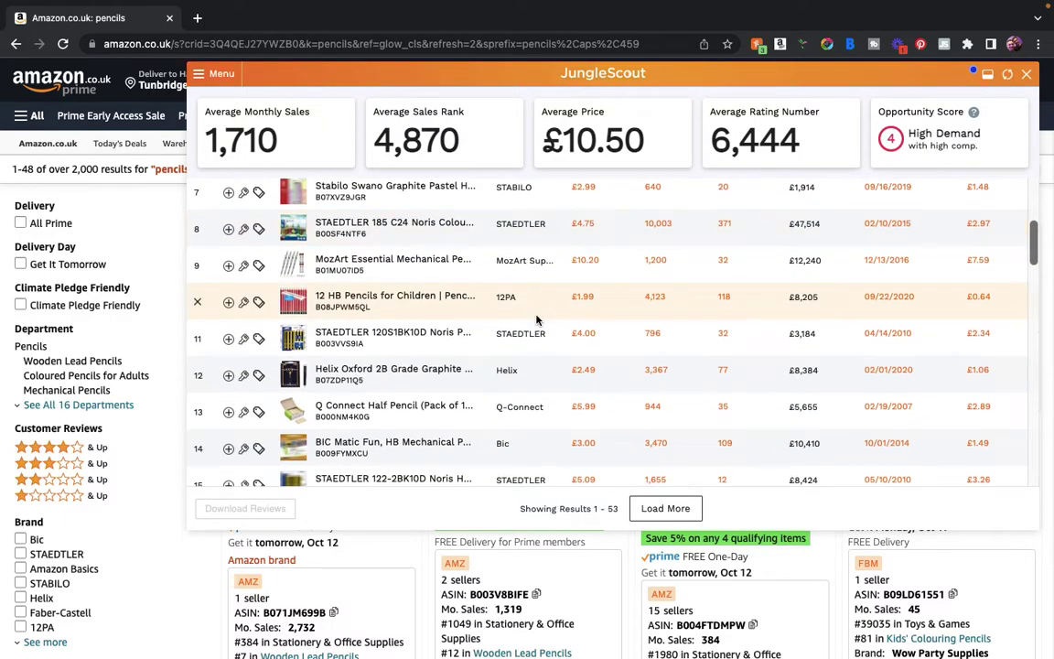
scroll(537, 319, up, 7)
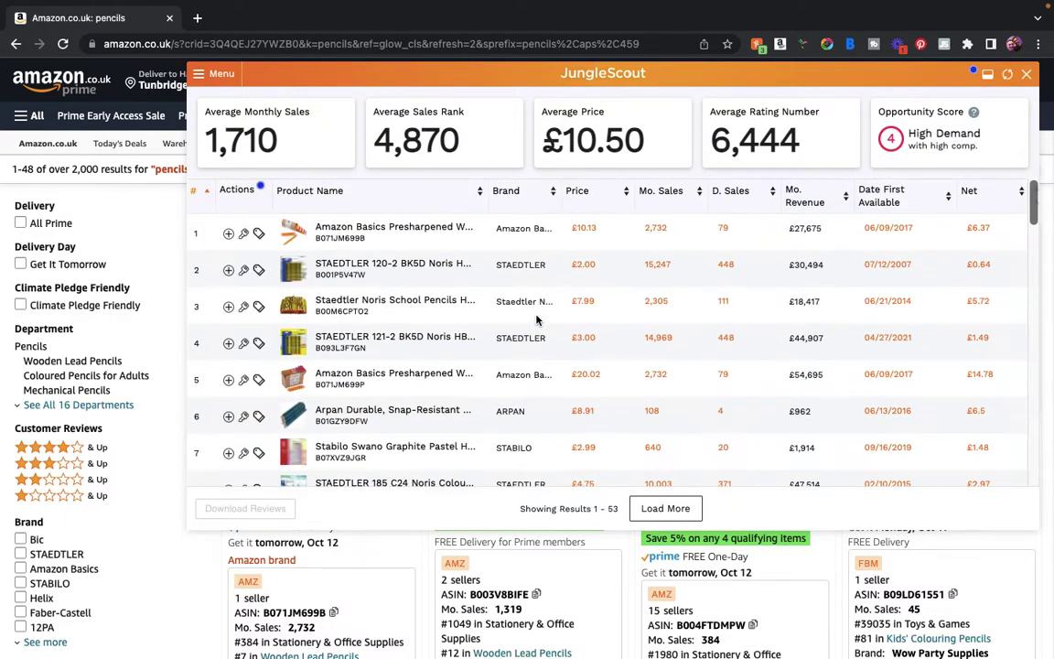
Step: Review the data points offered in the view customization settings and open the Filter Results options
click(203, 77)
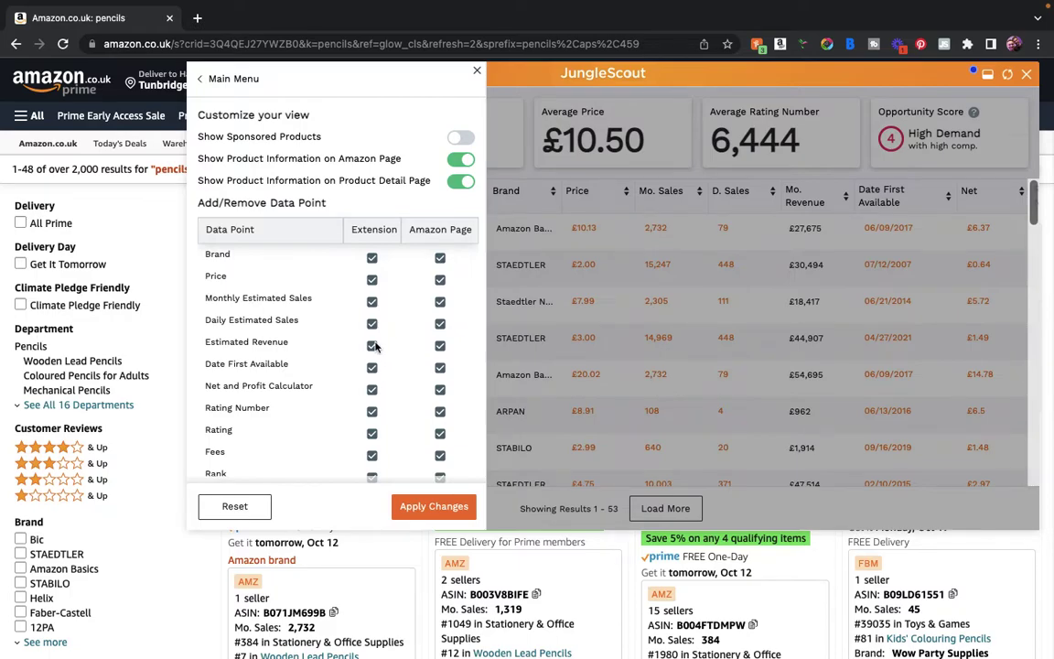
scroll(374, 345, down, 5)
scroll(370, 379, up, 5)
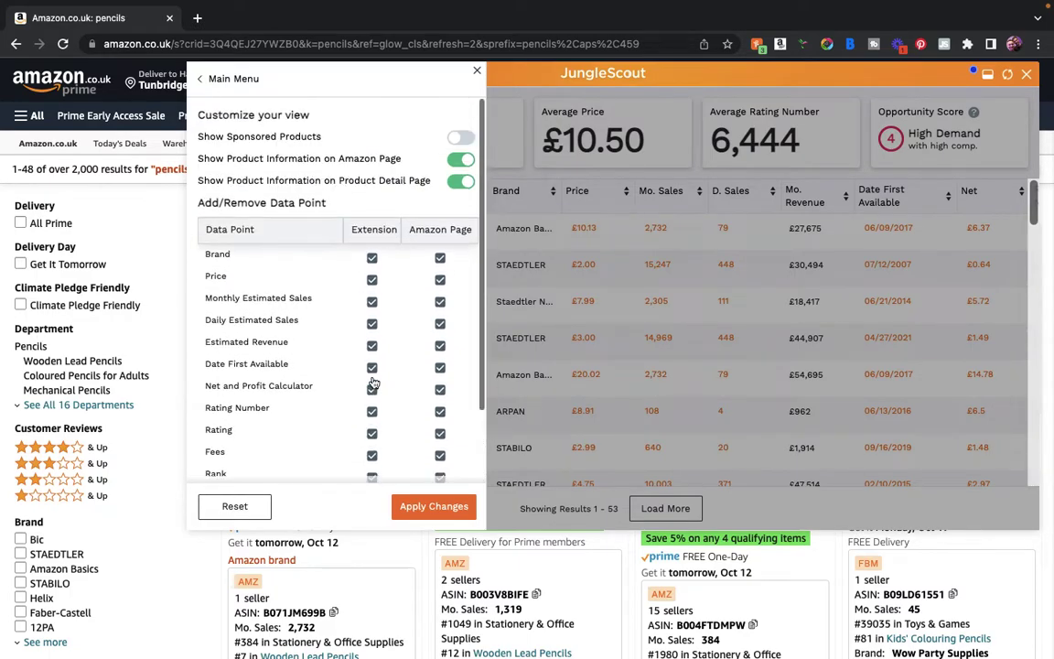
click(201, 81)
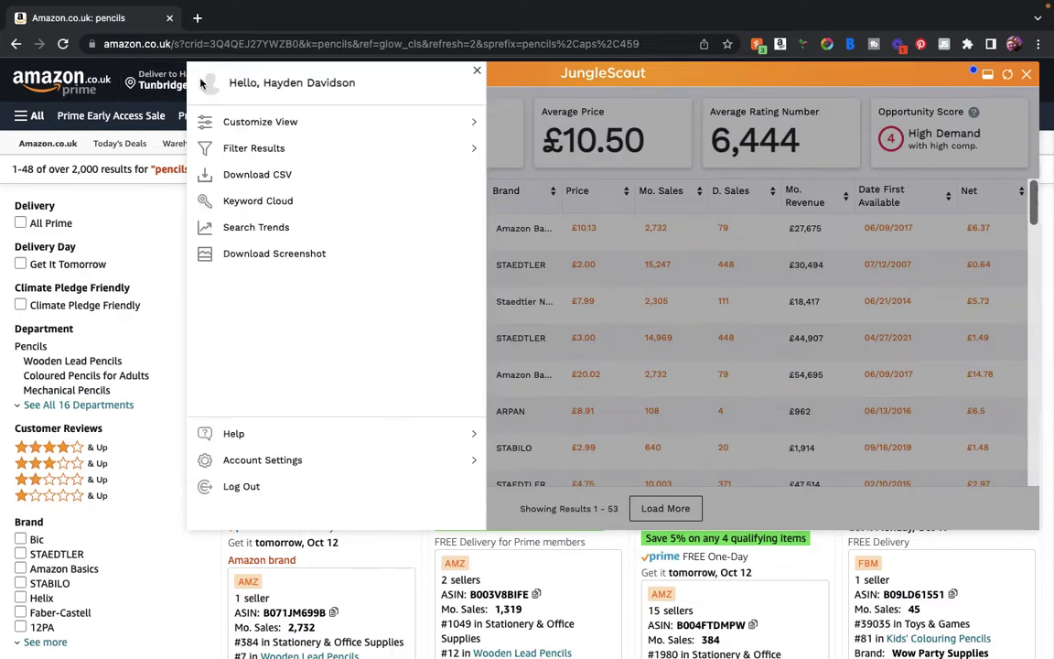
click(352, 151)
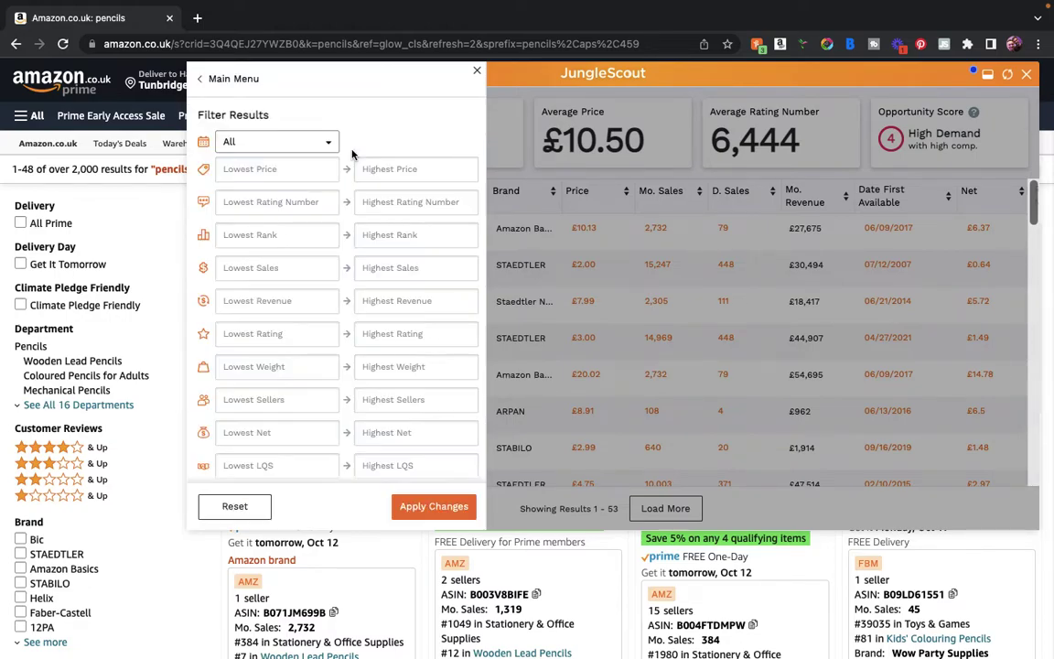
Step: Leave the result filter options and close the Jungle Scout overlay on the pencil search results
click(204, 83)
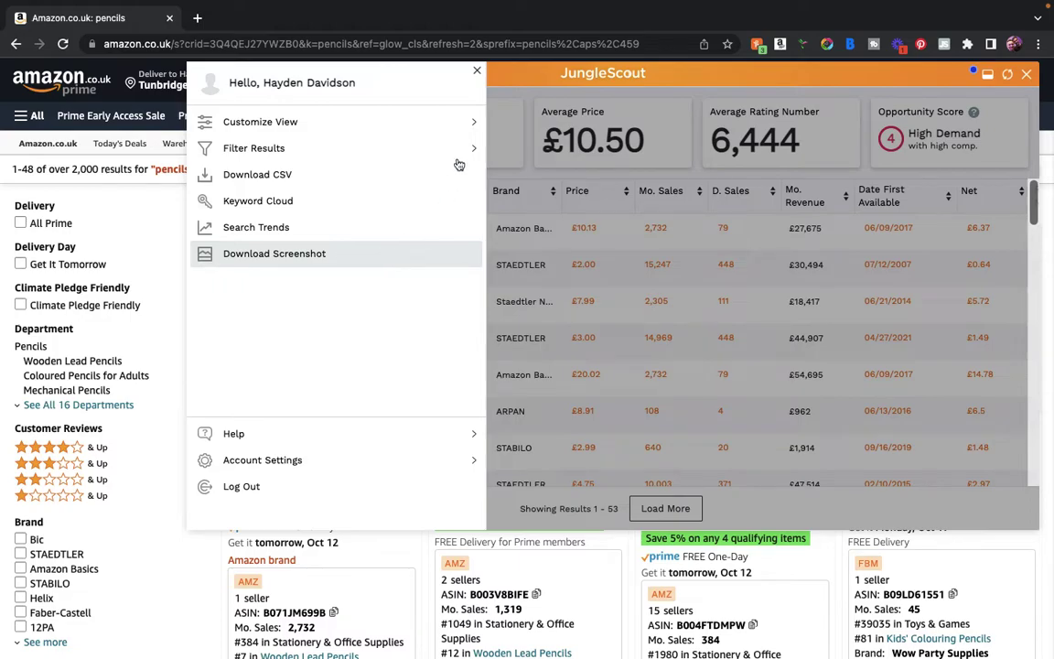
click(477, 71)
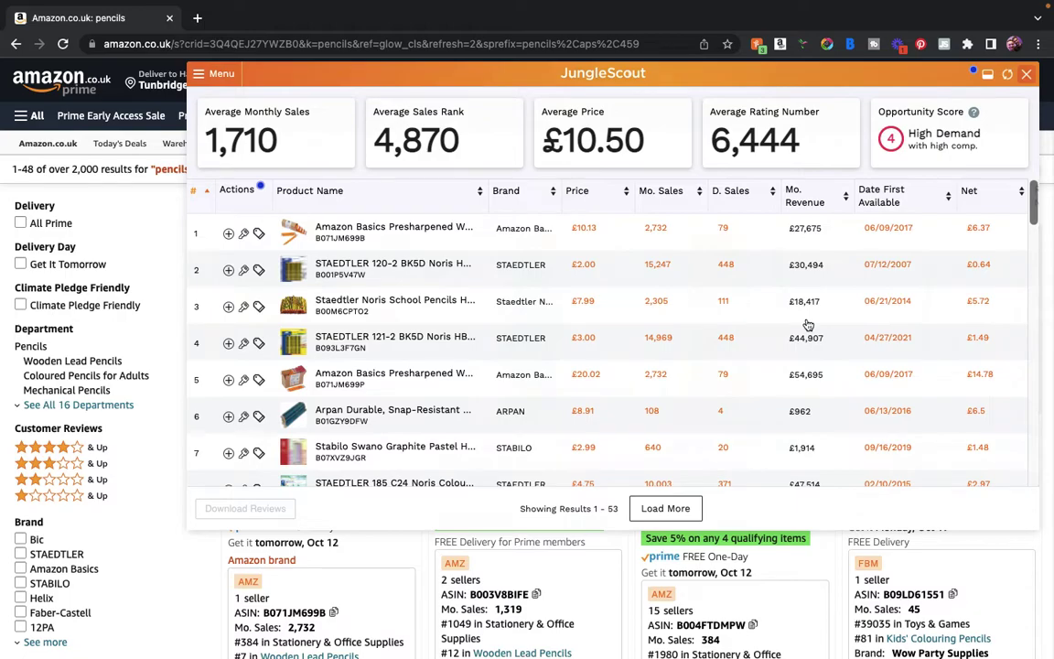
key(Escape)
Step: Open the BIC Evolution Original Pencils listing, pack of 10, and launch the Jungle Scout extension on its product page
mouse_move(866, 281)
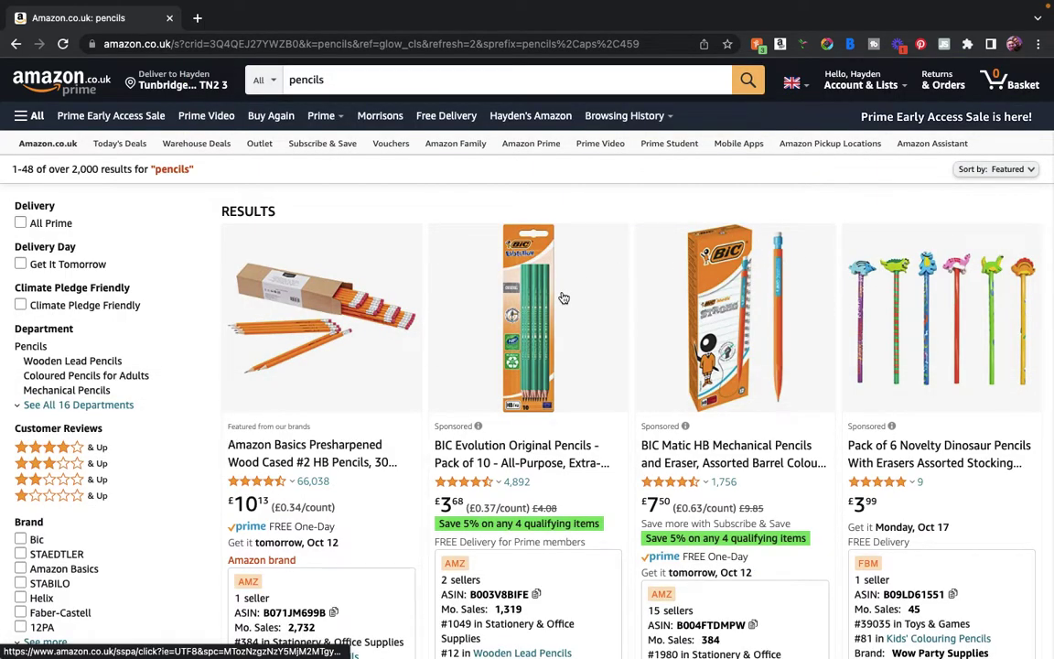
click(563, 299)
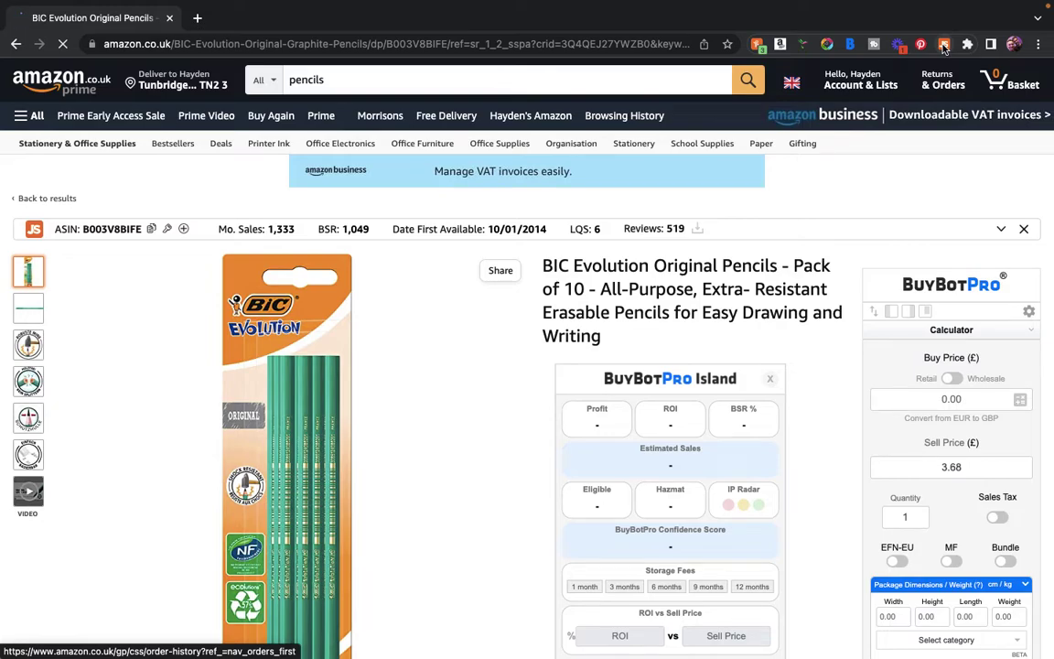
click(944, 44)
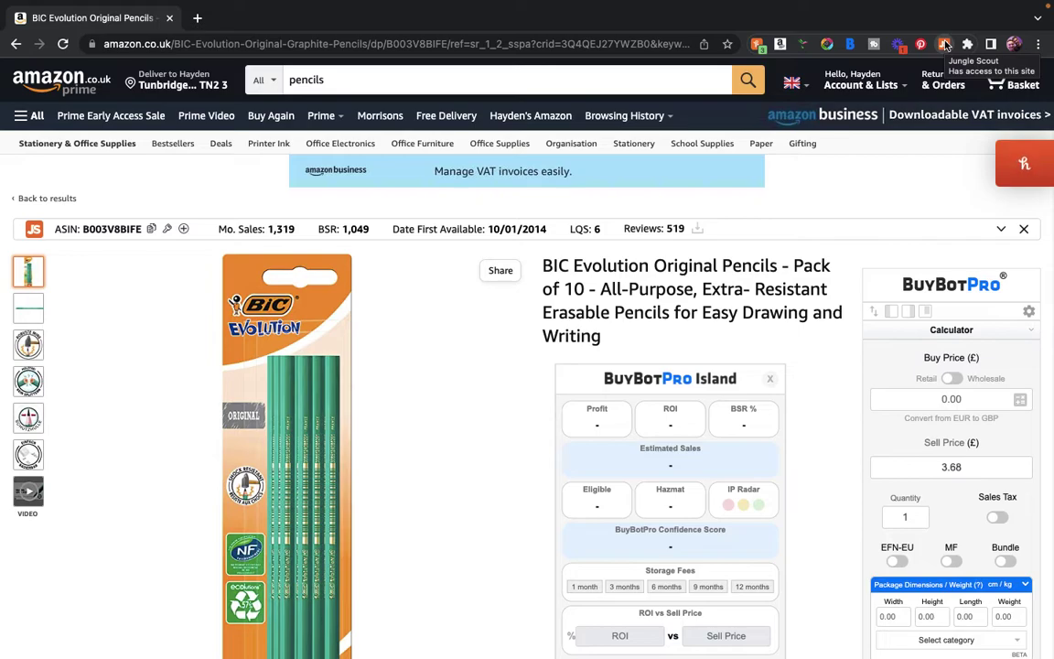
right_click(945, 46)
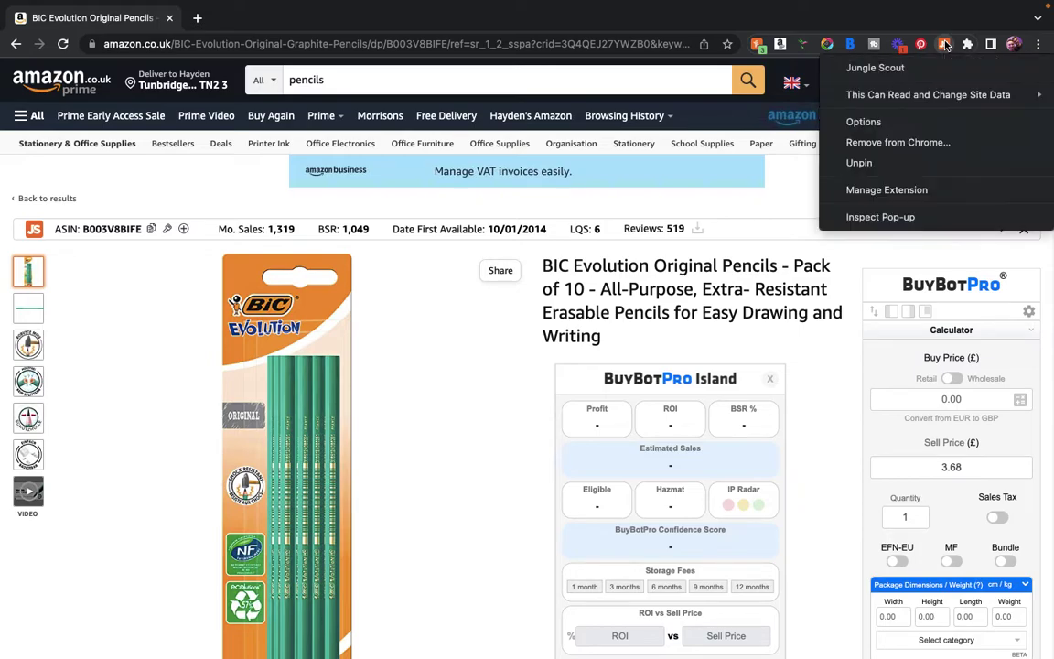
key(Escape)
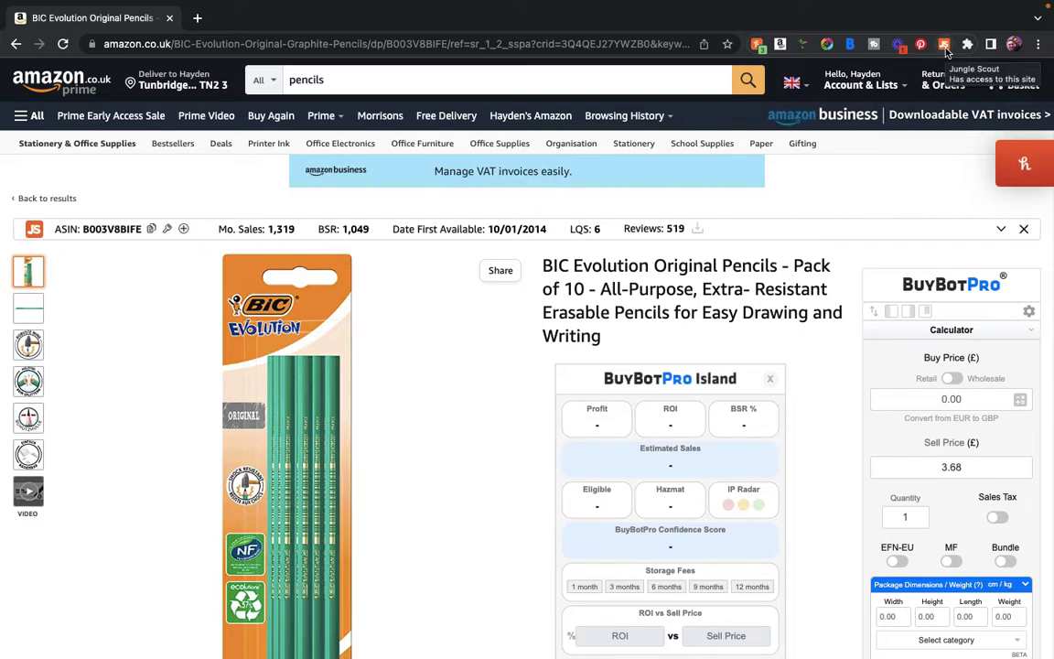
click(945, 46)
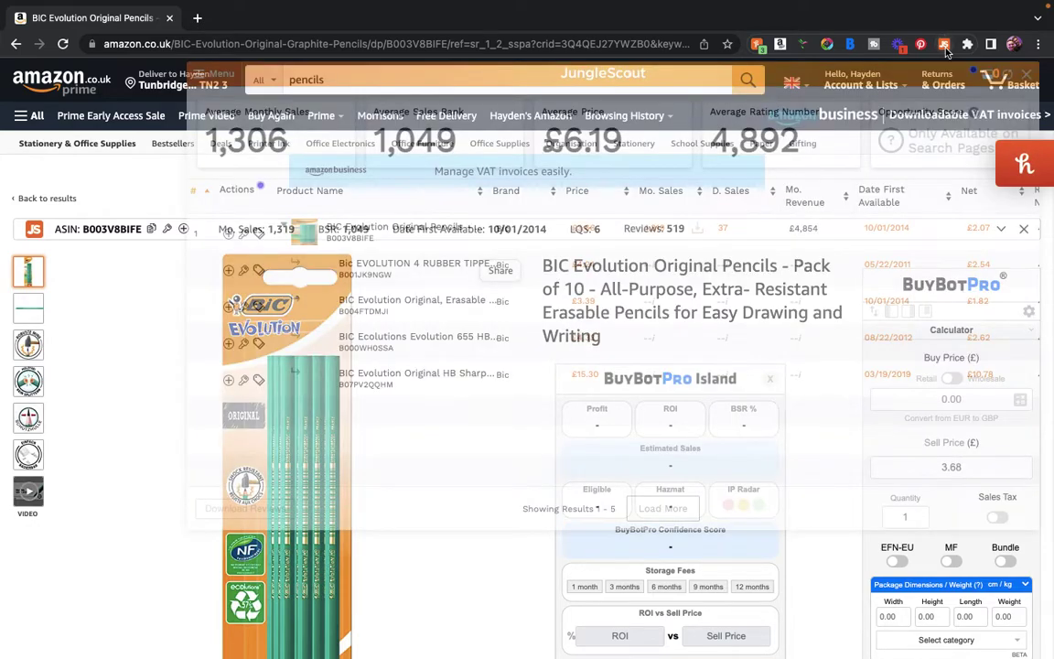
key(Escape)
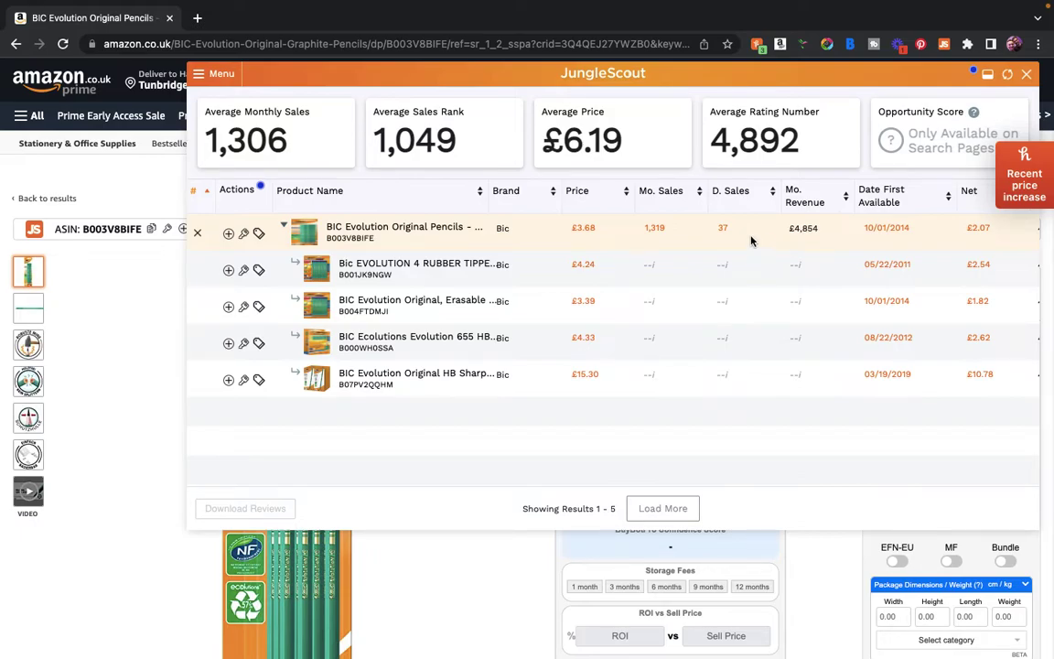
Step: Examine the price, sales, revenue, rating, fees and rank data for the BIC Evolution listing and its variants
scroll(766, 223, right, 5)
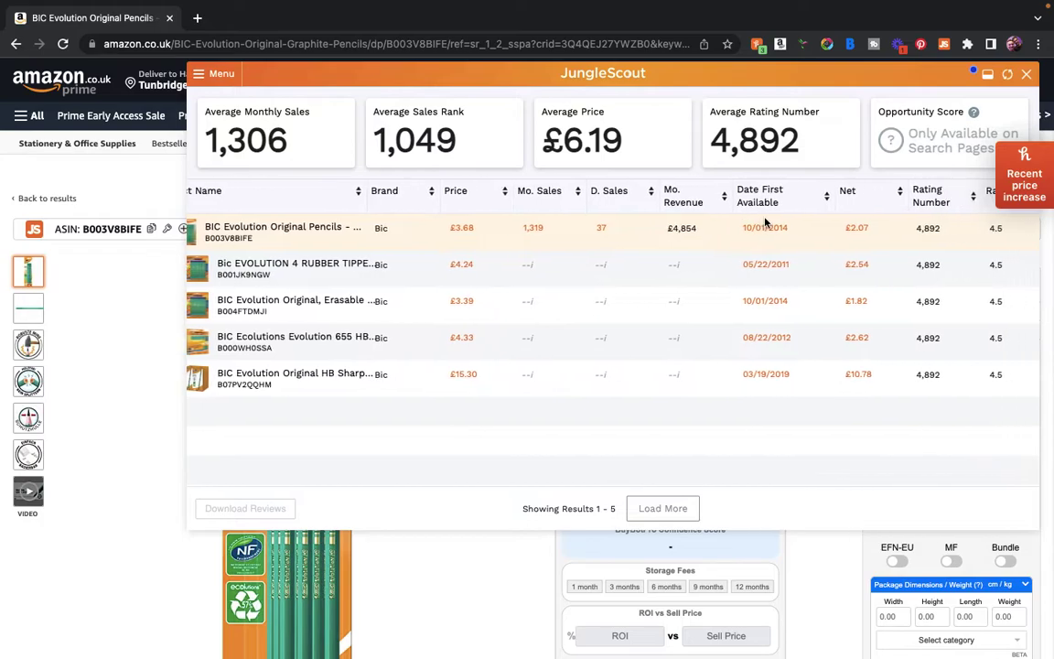
scroll(823, 209, right, 3)
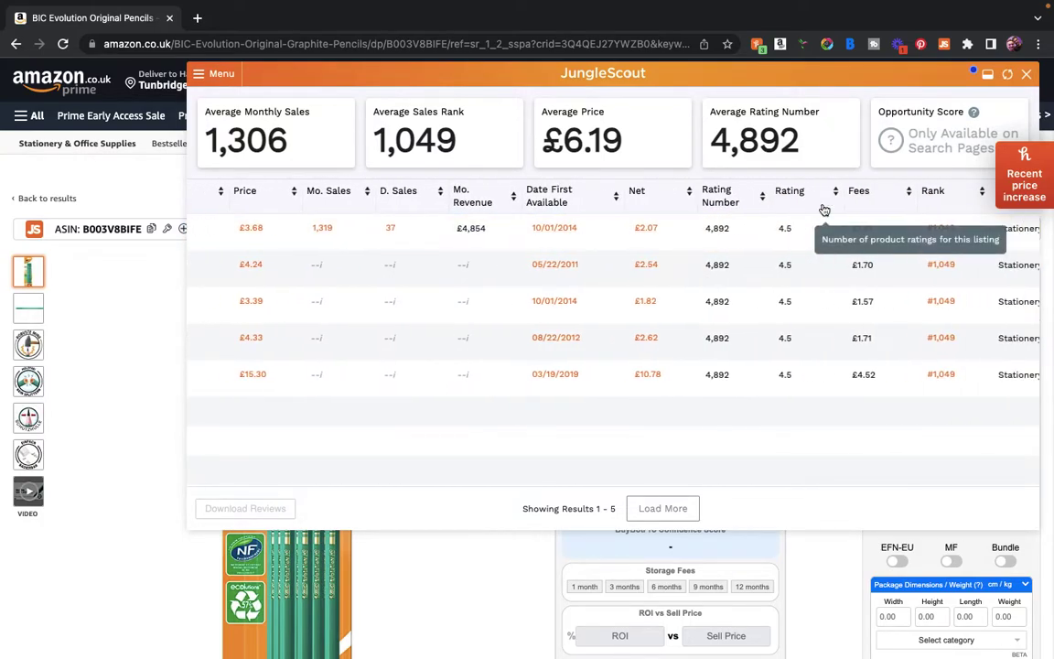
scroll(823, 208, left, 8)
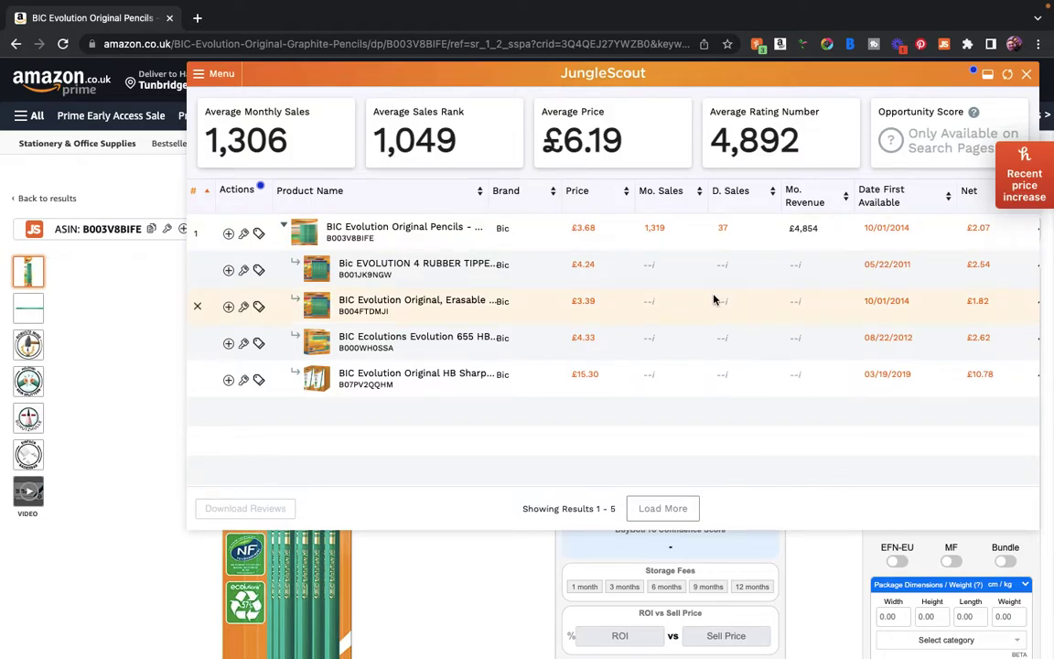
mouse_move(808, 335)
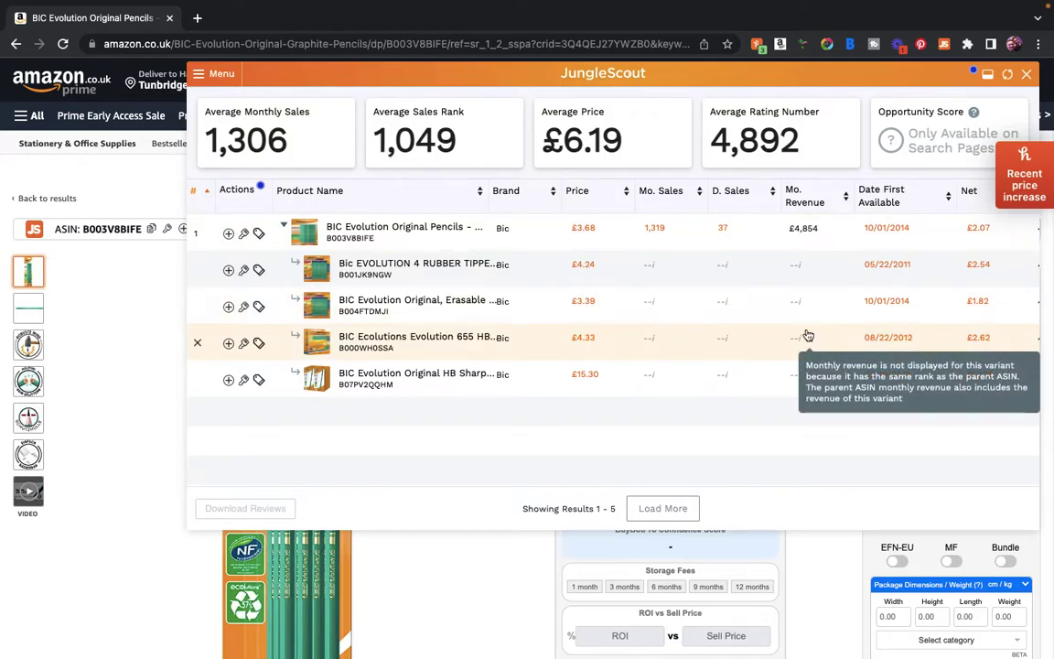
mouse_move(765, 629)
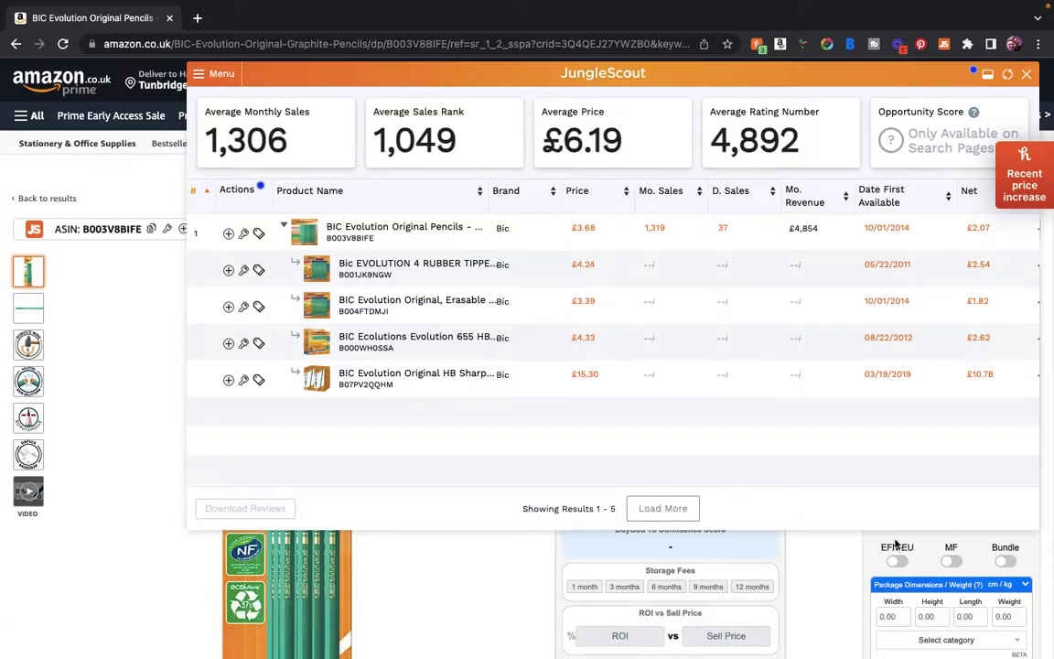
mouse_move(805, 631)
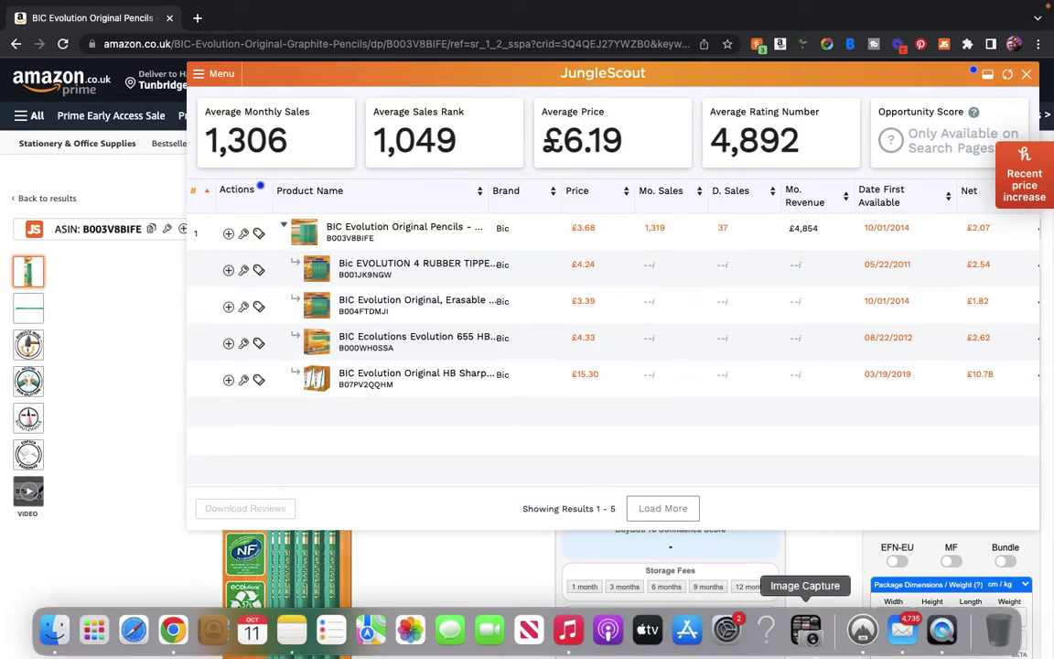